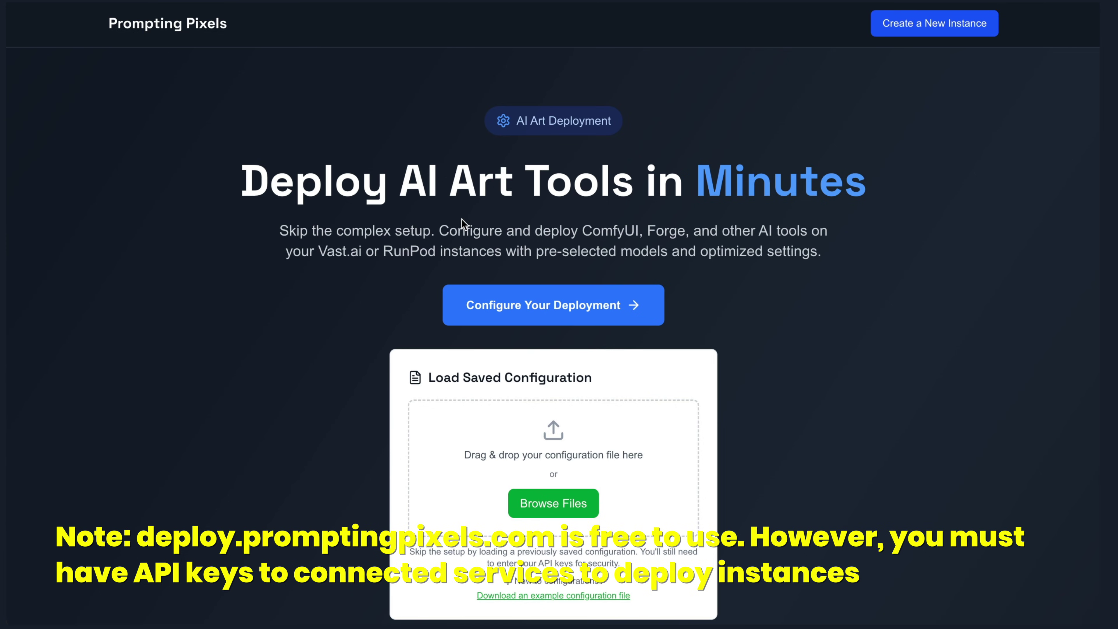
Start a new deployment and load the Wan 2.2 Animate Models w/ Custom Nodes preset on ComfyUI v0.3.60
{"action": "left_click", "coordinate": [565, 307]}
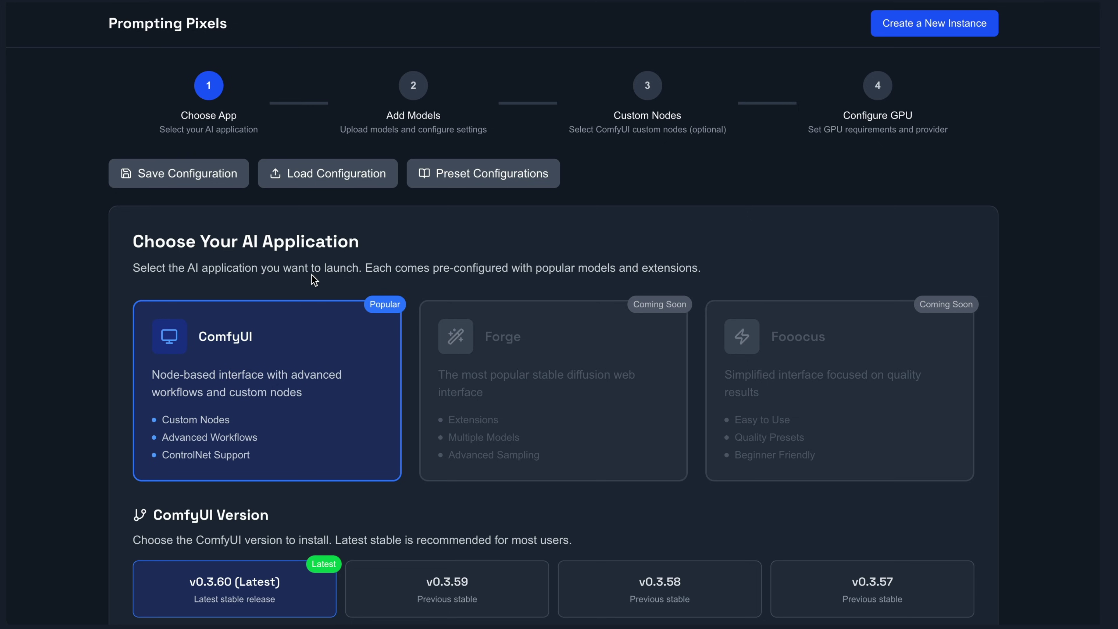
{"action": "scroll", "coordinate": [266, 242], "scroll_direction": "down", "scroll_amount": 2}
{"action": "scroll", "coordinate": [264, 244], "scroll_direction": "down", "scroll_amount": 1}
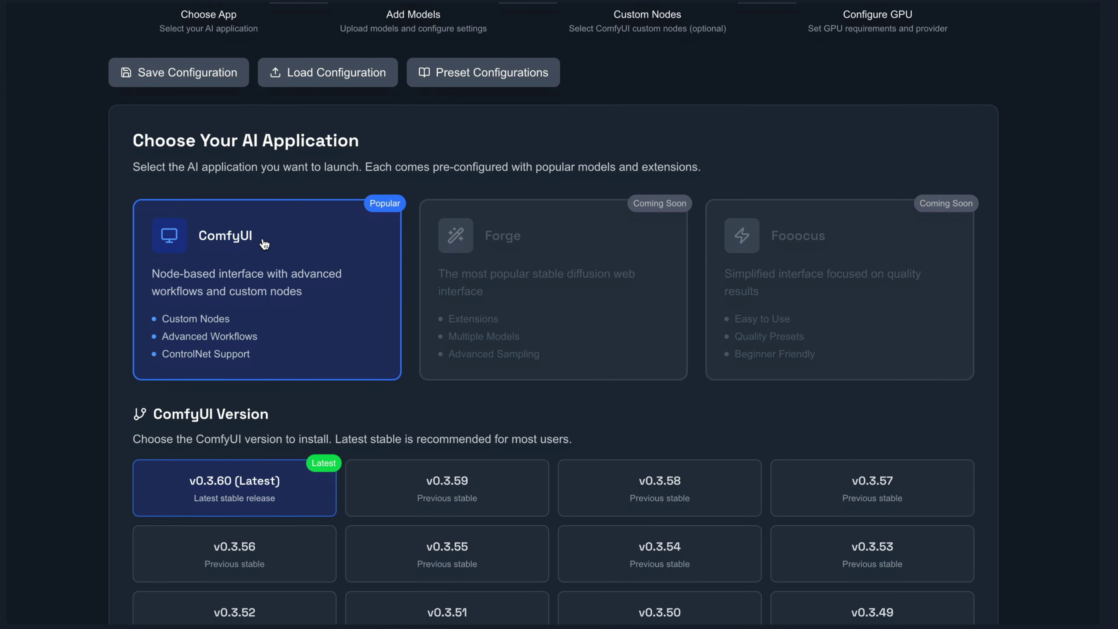
{"action": "scroll", "coordinate": [121, 217], "scroll_direction": "up", "scroll_amount": 3}
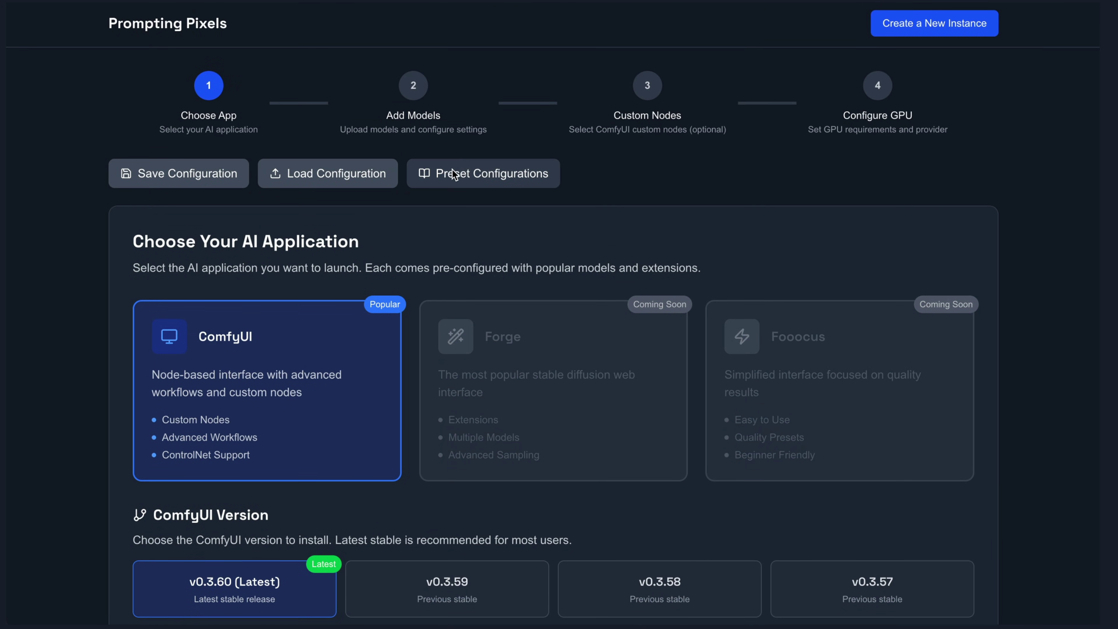
{"action": "left_click", "coordinate": [454, 175]}
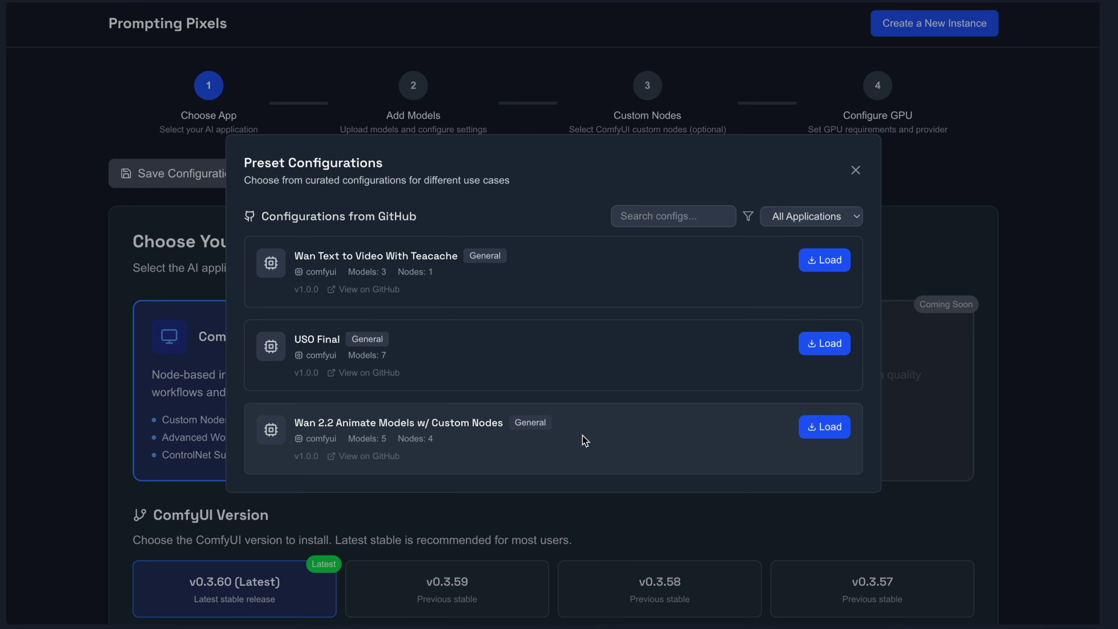
{"action": "left_click", "coordinate": [821, 429]}
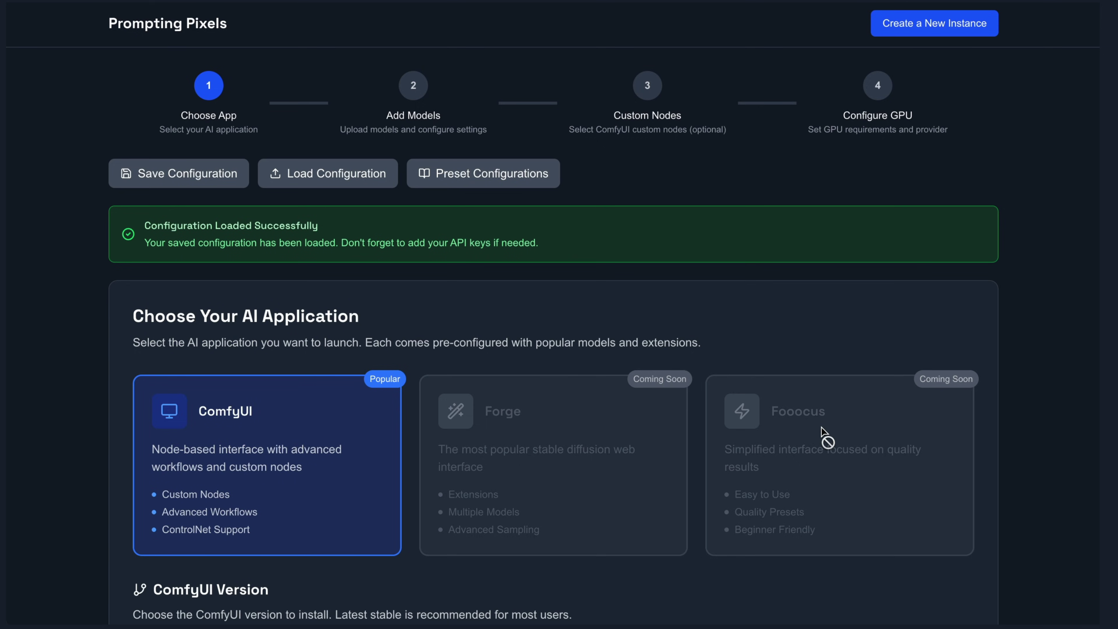
{"action": "scroll", "coordinate": [324, 310], "scroll_direction": "down", "scroll_amount": 4}
{"action": "scroll", "coordinate": [304, 304], "scroll_direction": "down", "scroll_amount": 2}
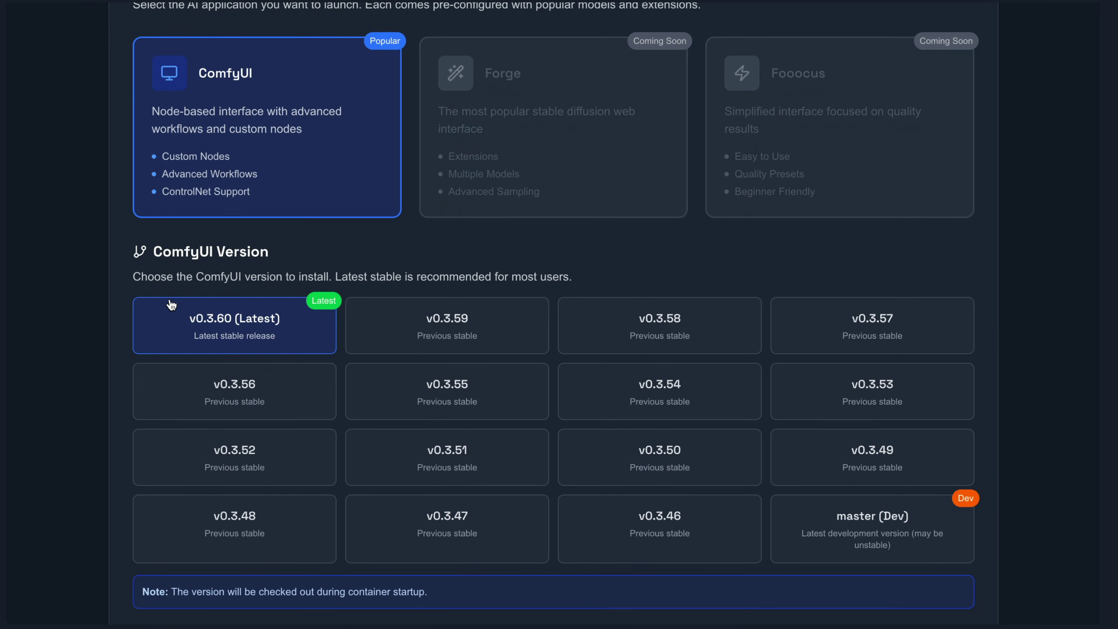
{"action": "scroll", "coordinate": [171, 304], "scroll_direction": "down", "scroll_amount": 1}
{"action": "scroll", "coordinate": [171, 303], "scroll_direction": "up", "scroll_amount": 7}
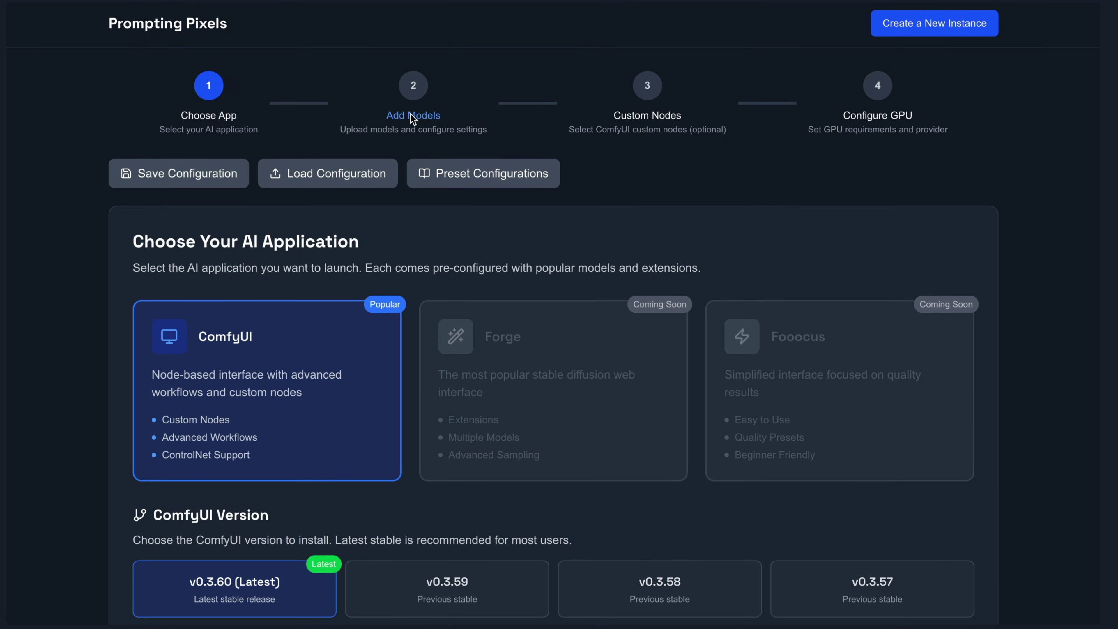
Advance to the Add Models step and review the five preset Wan models
{"action": "scroll", "coordinate": [818, 479], "scroll_direction": "down", "scroll_amount": 7}
{"action": "left_click", "coordinate": [927, 610]}
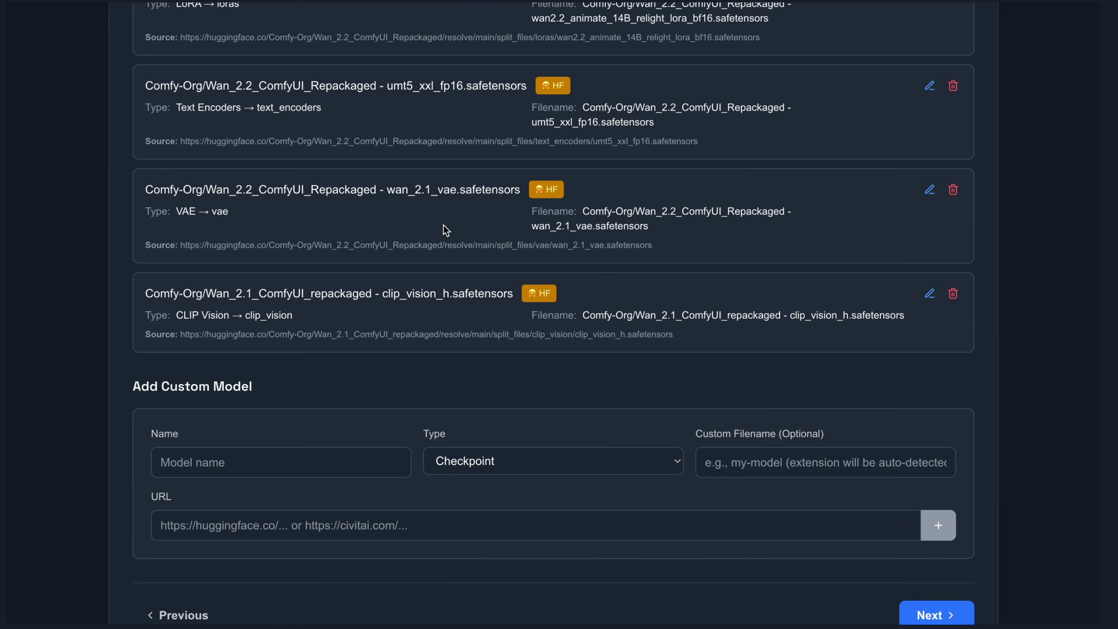
{"action": "scroll", "coordinate": [230, 262], "scroll_direction": "down", "scroll_amount": 4}
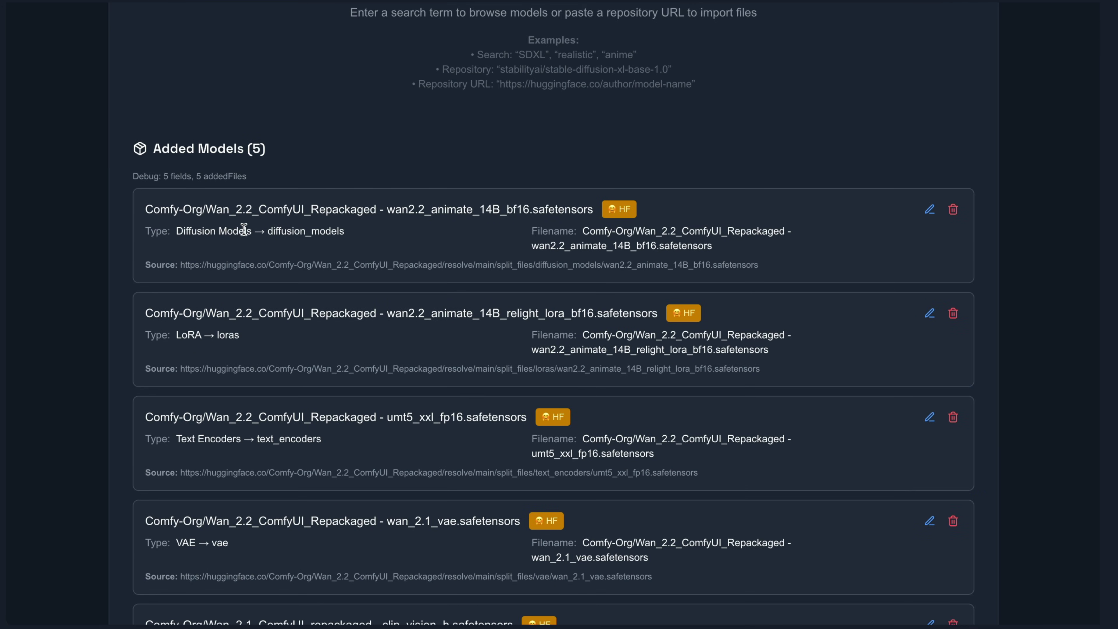
{"action": "scroll", "coordinate": [243, 230], "scroll_direction": "down", "scroll_amount": 1}
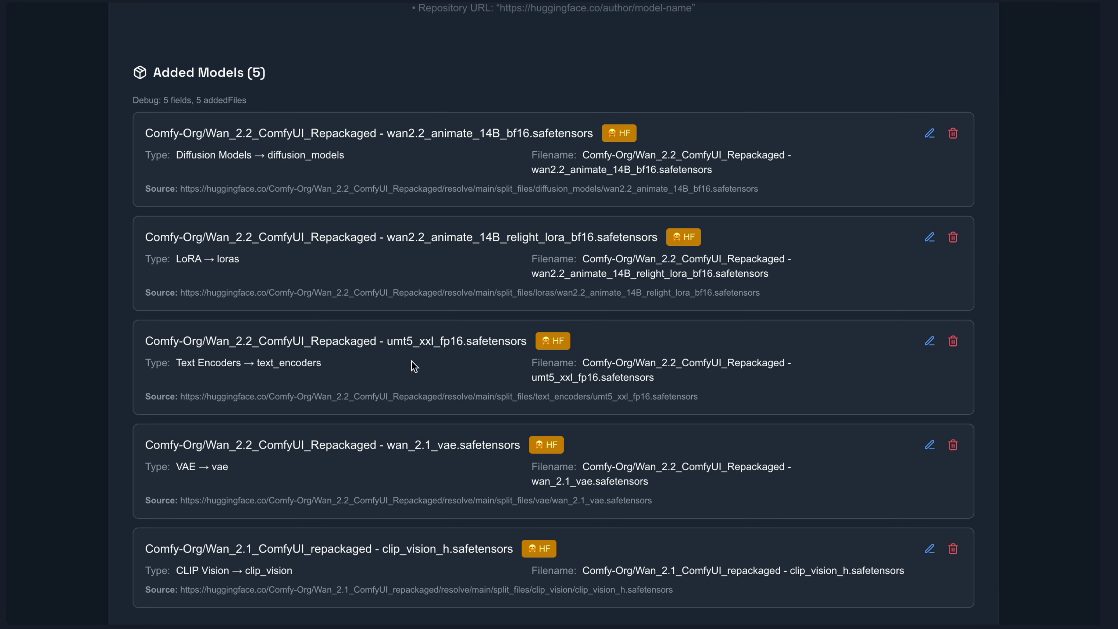
{"action": "scroll", "coordinate": [277, 467], "scroll_direction": "down", "scroll_amount": 1}
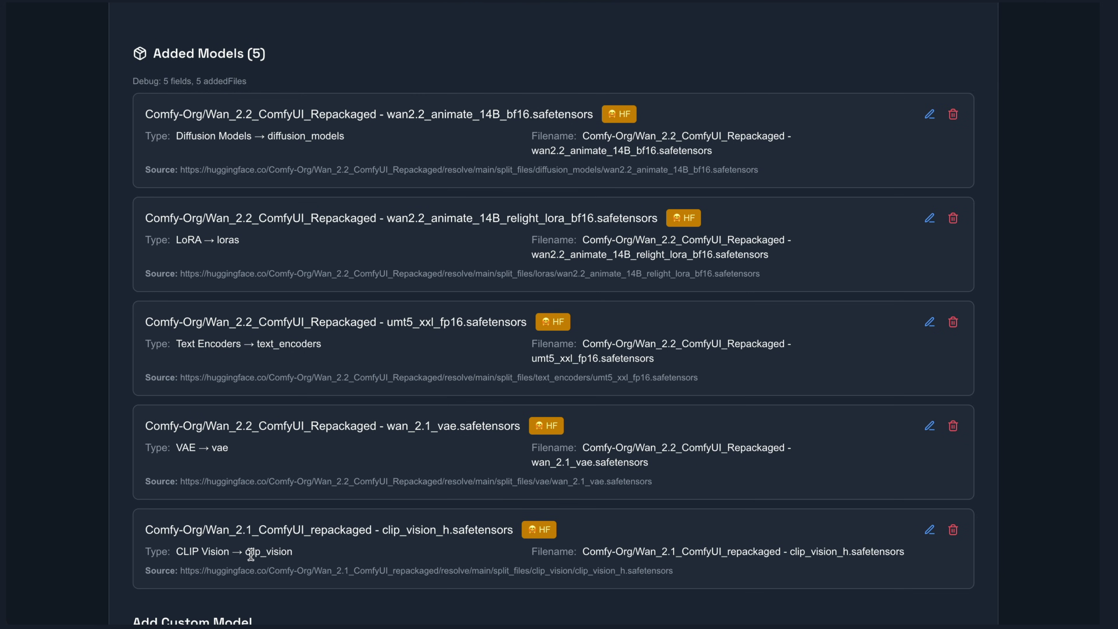
{"action": "scroll", "coordinate": [229, 417], "scroll_direction": "up", "scroll_amount": 10}
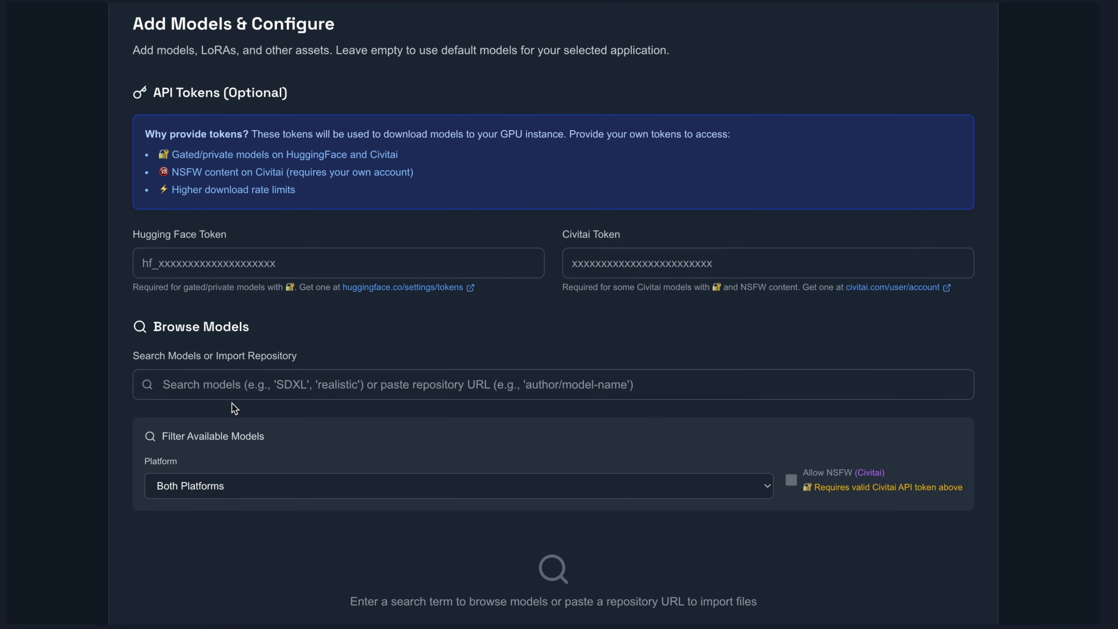
{"action": "scroll", "coordinate": [232, 403], "scroll_direction": "up", "scroll_amount": 5}
Paste a read-only Hugging Face access token into the Hugging Face Token field
{"action": "left_click", "coordinate": [220, 436]}
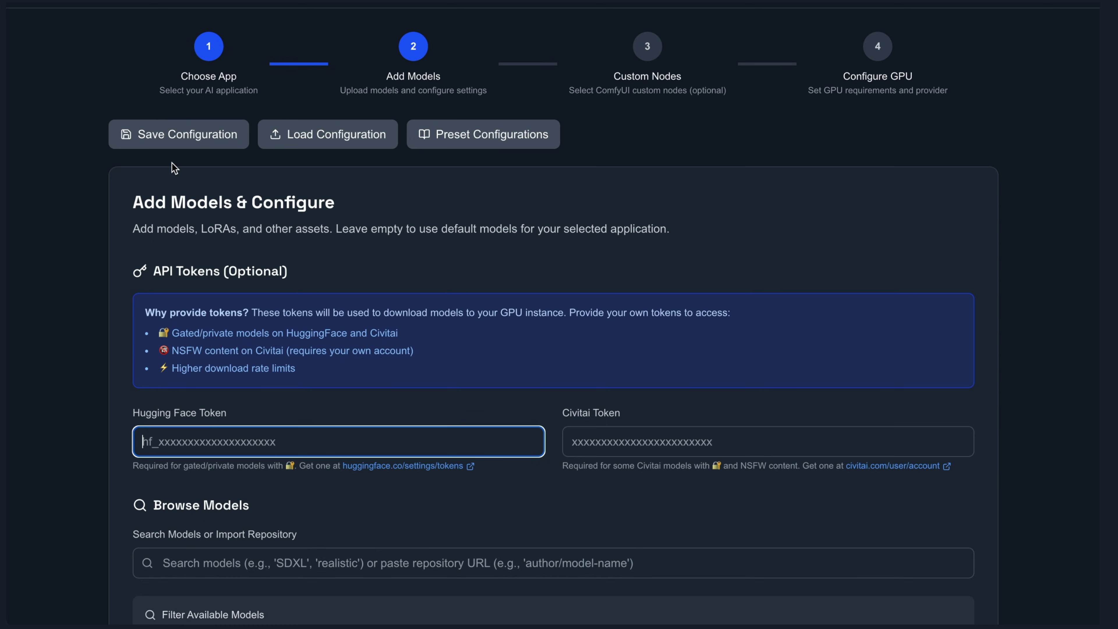
{"action": "key", "text": "ctrl+v"}
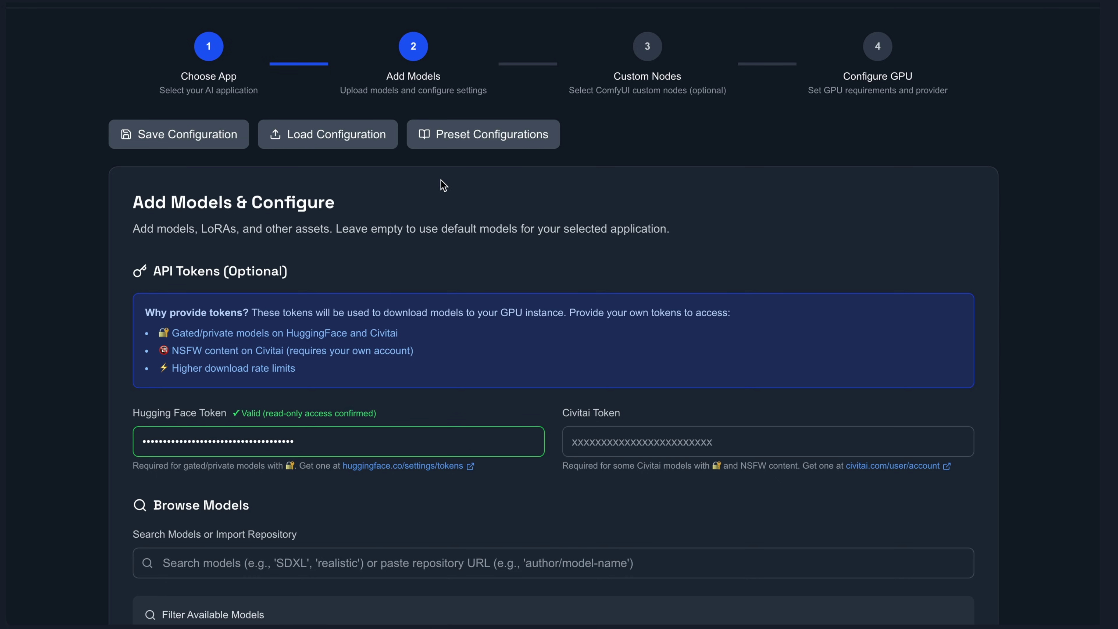
{"action": "scroll", "coordinate": [519, 302], "scroll_direction": "down", "scroll_amount": 15}
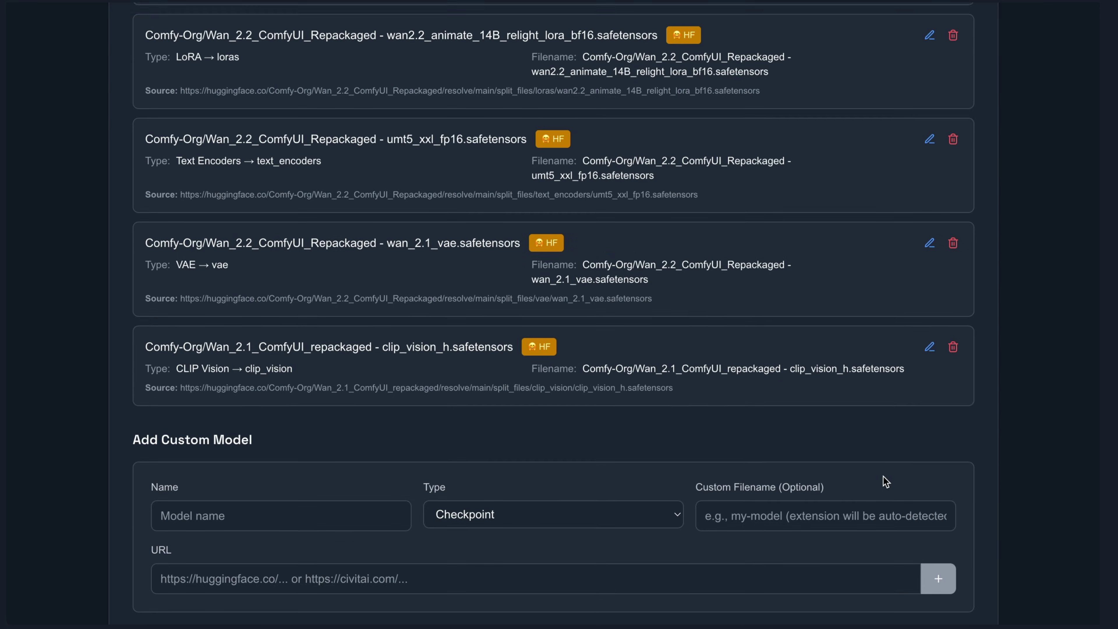
Move to Select Custom Nodes and confirm the 4 preset nodes, including ComfyUI-WanVideoWrapper and KJNodes
{"action": "scroll", "coordinate": [885, 482], "scroll_direction": "down", "scroll_amount": 5}
{"action": "left_click", "coordinate": [946, 327]}
{"action": "scroll", "coordinate": [612, 298], "scroll_direction": "up", "scroll_amount": 5}
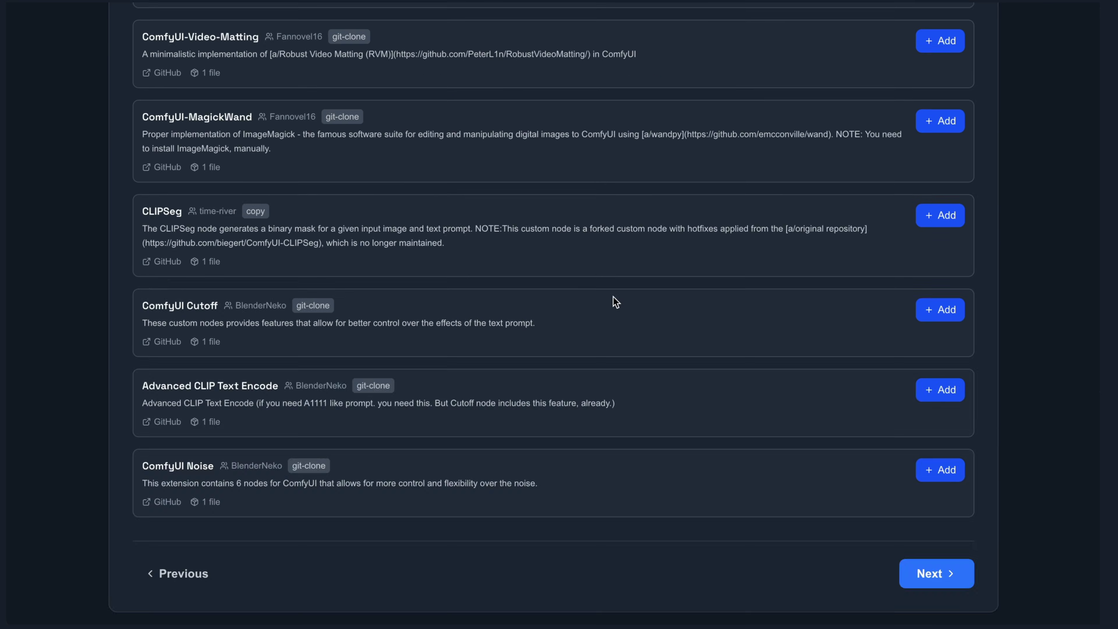
{"action": "scroll", "coordinate": [613, 297], "scroll_direction": "up", "scroll_amount": 15}
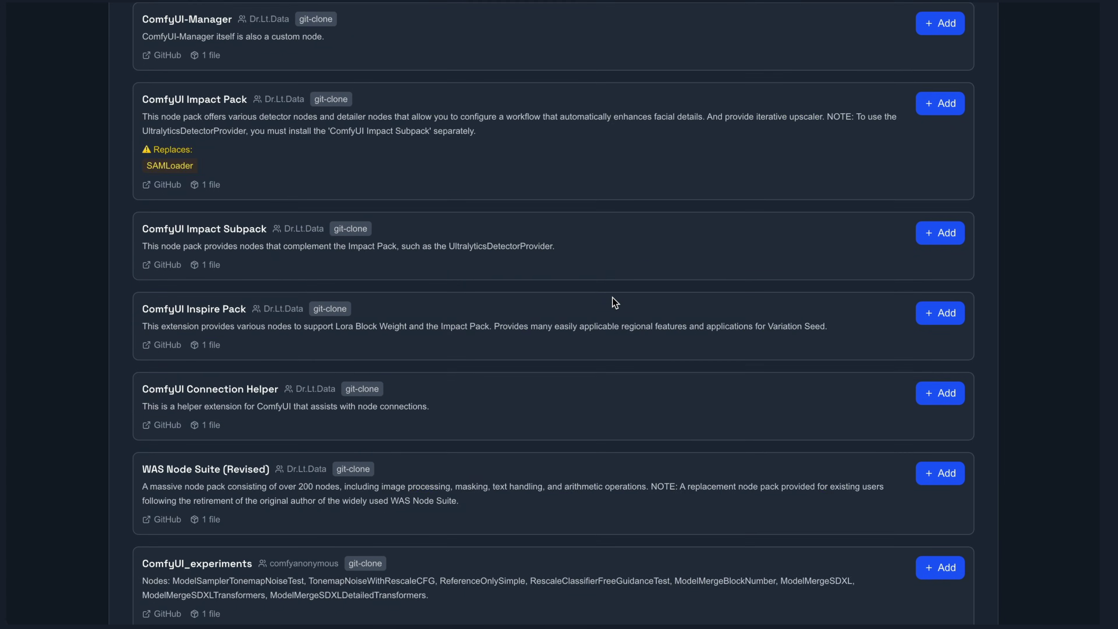
{"action": "scroll", "coordinate": [615, 303], "scroll_direction": "up", "scroll_amount": 10}
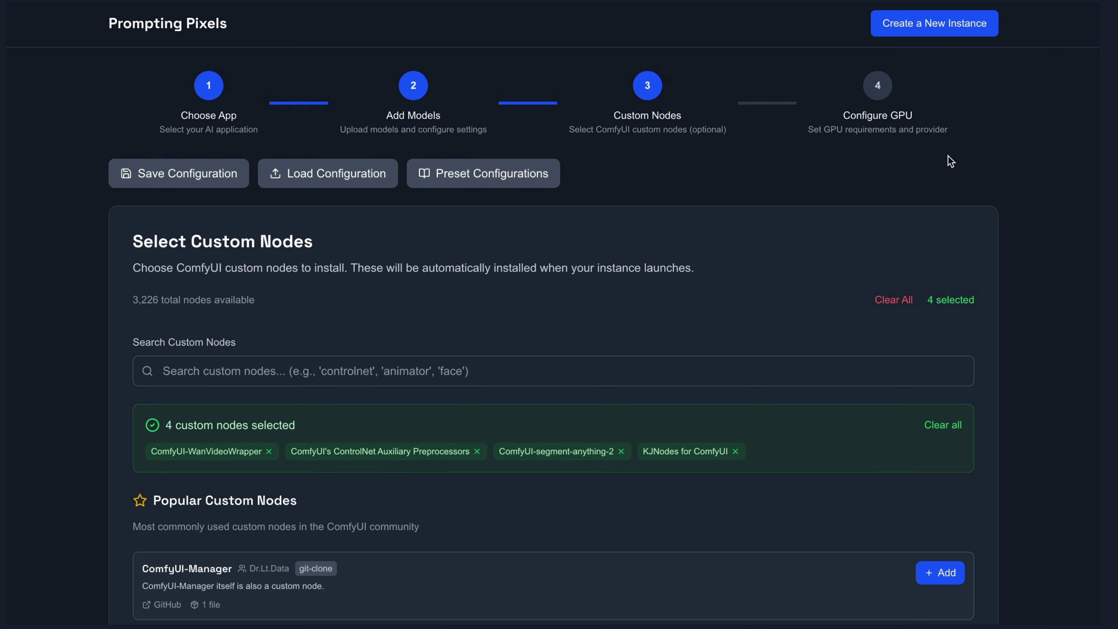
In GPU configuration, set the price tier to Max and filter machines to RTX PRO 6000 S
{"action": "left_click", "coordinate": [892, 118]}
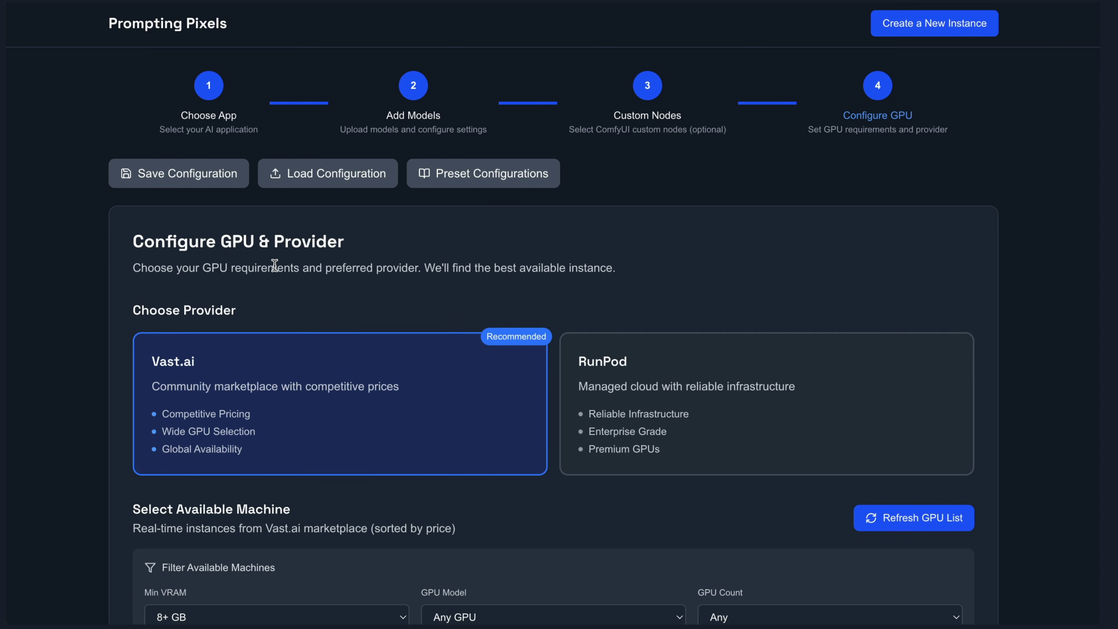
{"action": "scroll", "coordinate": [275, 265], "scroll_direction": "down", "scroll_amount": 5}
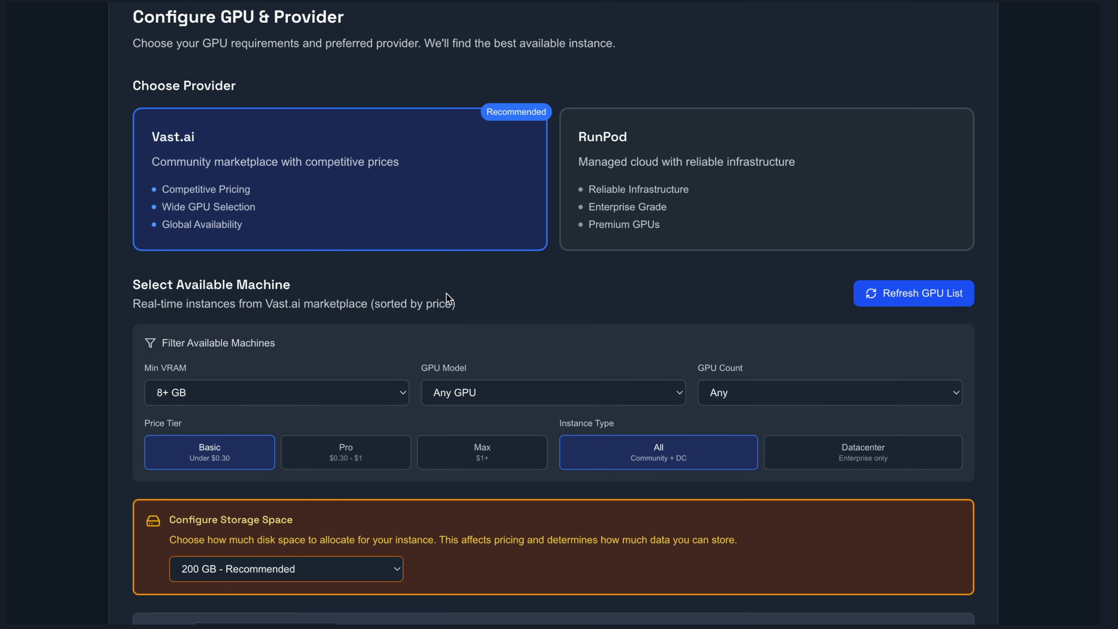
{"action": "scroll", "coordinate": [487, 292], "scroll_direction": "down", "scroll_amount": 1}
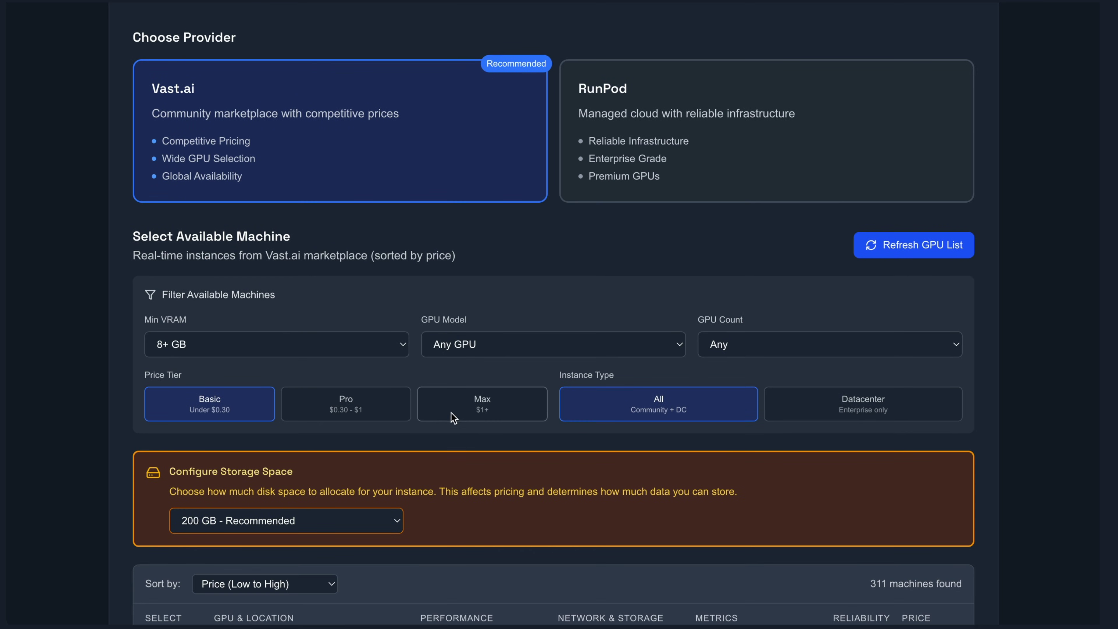
{"action": "left_click", "coordinate": [483, 401]}
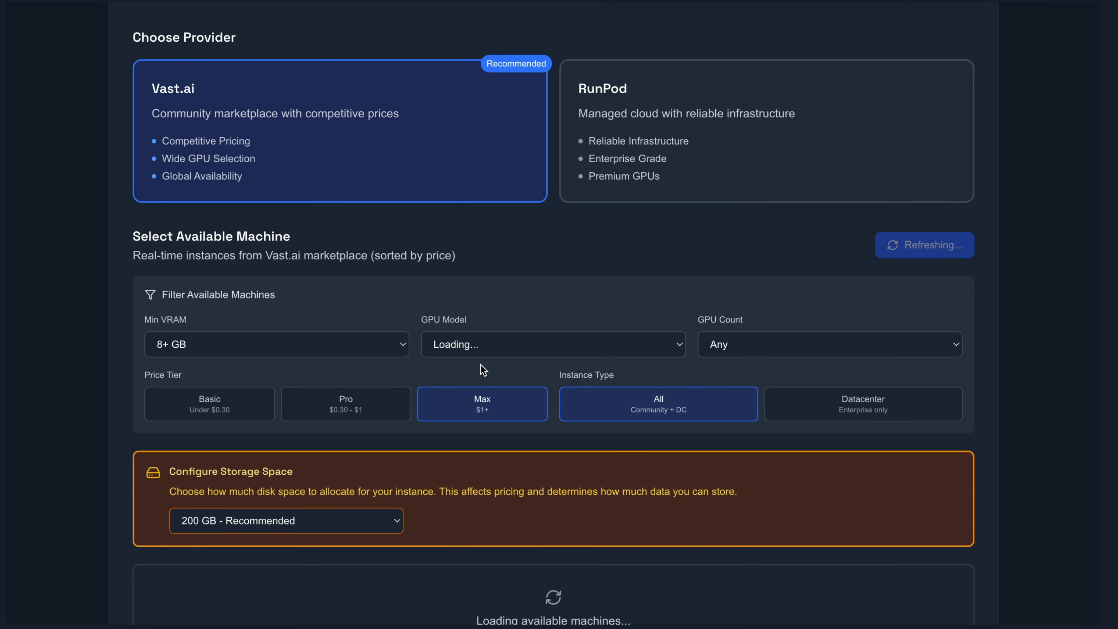
{"action": "left_click", "coordinate": [481, 348]}
{"action": "scroll", "coordinate": [497, 409], "scroll_direction": "down", "scroll_amount": 10}
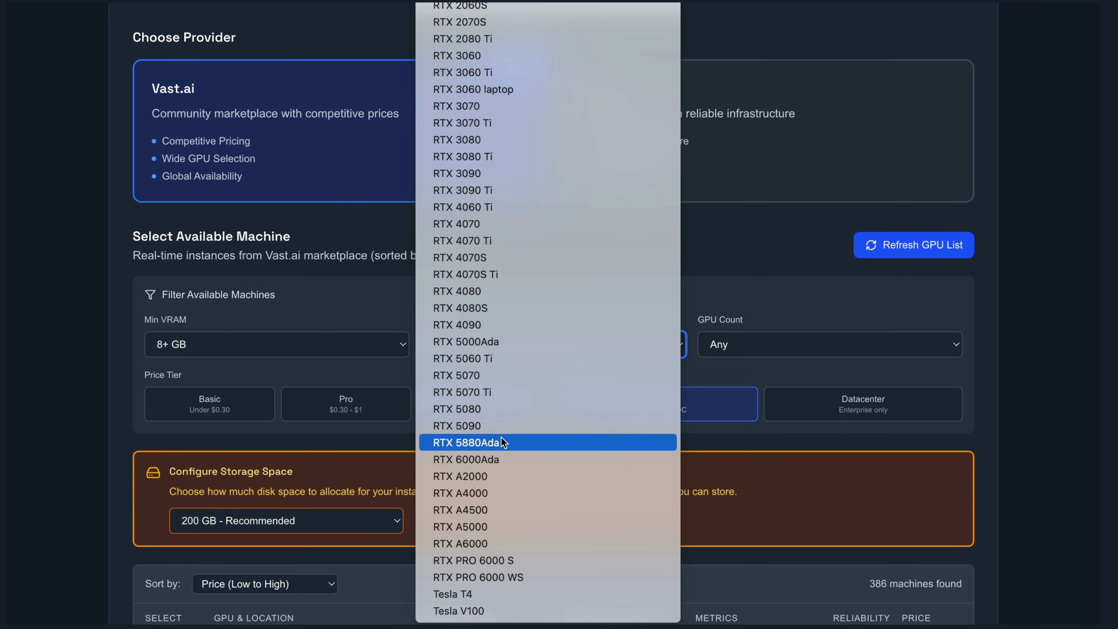
{"action": "left_click", "coordinate": [467, 563]}
Select the first RTX PRO 6000 S machine at $1.081/hr and review the 5-model, $0.02 setup cost
{"action": "scroll", "coordinate": [406, 315], "scroll_direction": "down", "scroll_amount": 1}
{"action": "scroll", "coordinate": [406, 314], "scroll_direction": "down", "scroll_amount": 5}
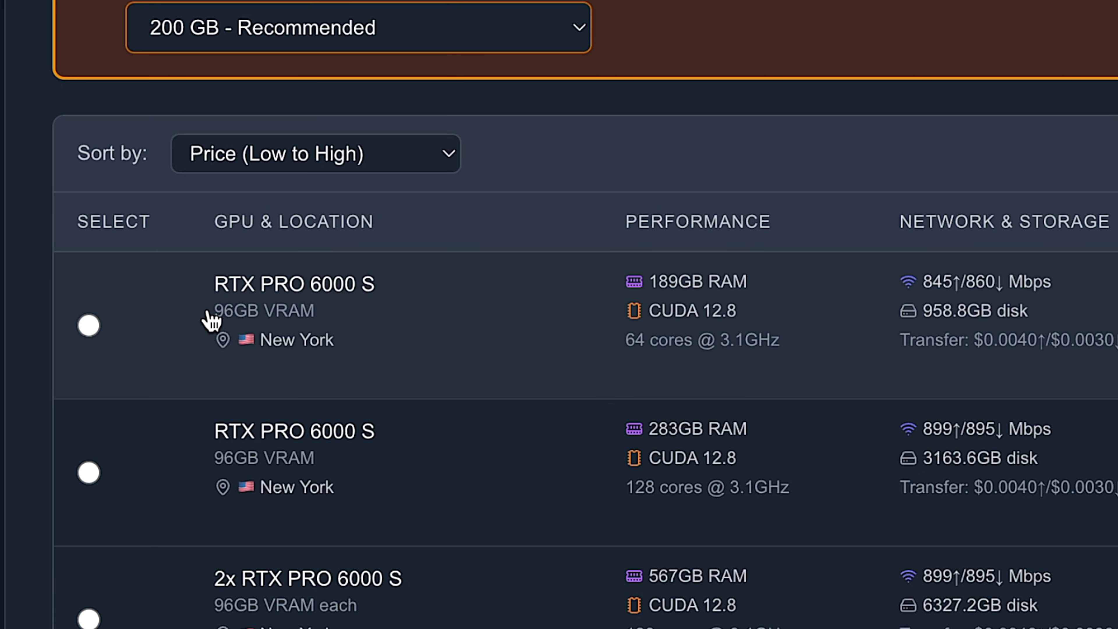
{"action": "left_click_drag", "start_coordinate": [211, 321], "coordinate": [324, 317]}
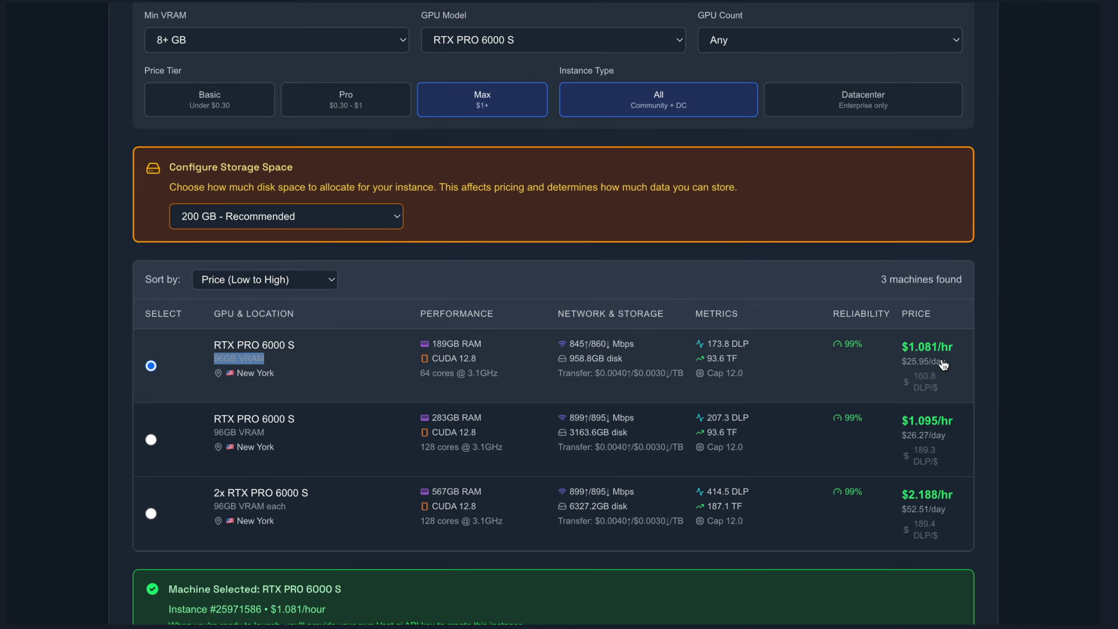
{"action": "left_click", "coordinate": [324, 374]}
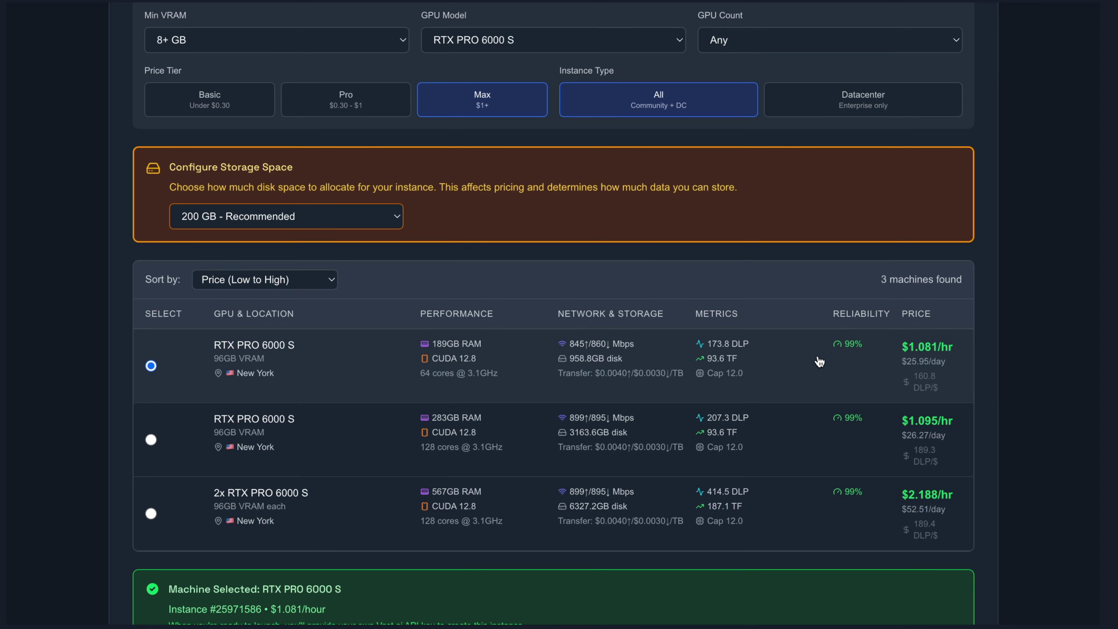
{"action": "scroll", "coordinate": [524, 202], "scroll_direction": "down", "scroll_amount": 3}
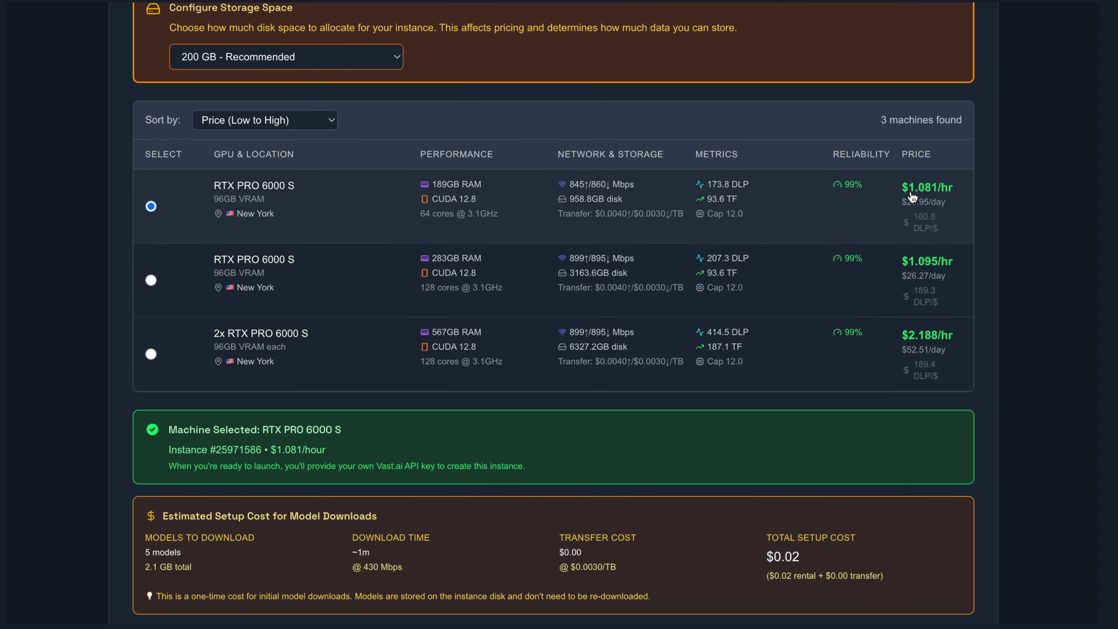
{"action": "scroll", "coordinate": [117, 414], "scroll_direction": "down", "scroll_amount": 5}
{"action": "scroll", "coordinate": [115, 408], "scroll_direction": "down", "scroll_amount": 3}
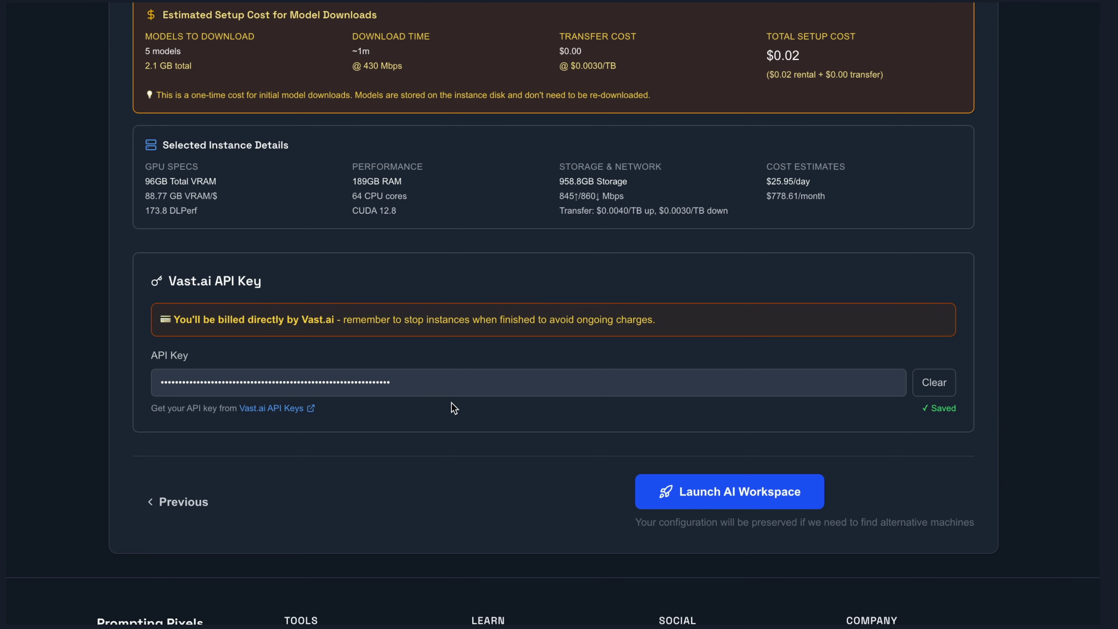
Launch the AI workspace and, once it succeeds, go to the Vast.ai console listing the new instance
{"action": "left_click", "coordinate": [717, 492]}
{"action": "scroll", "coordinate": [636, 481], "scroll_direction": "down", "scroll_amount": 5}
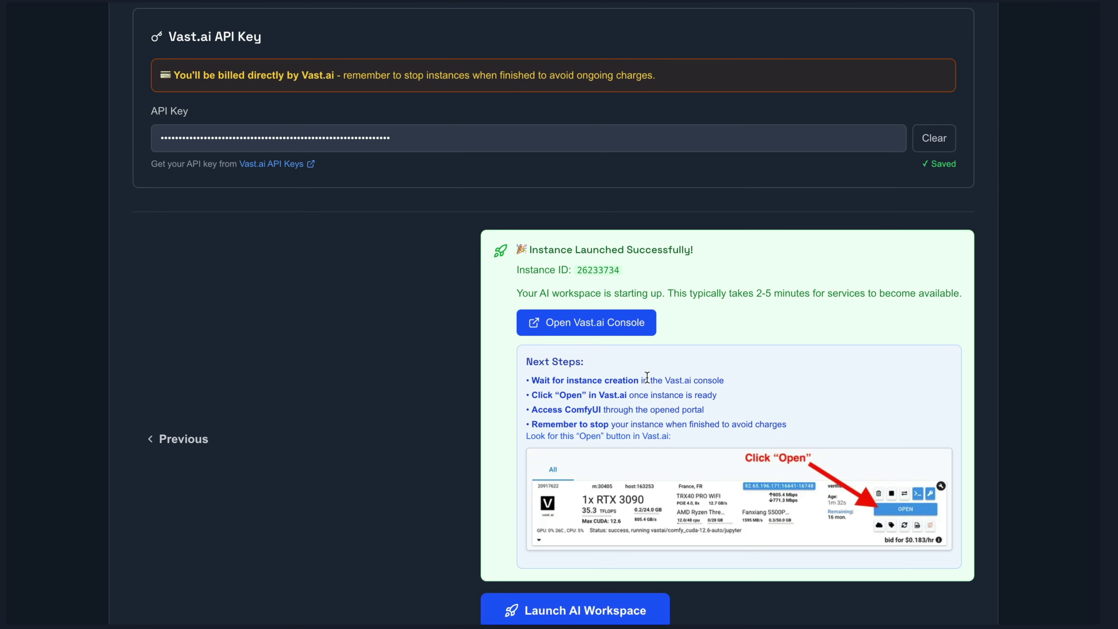
{"action": "left_click", "coordinate": [617, 324]}
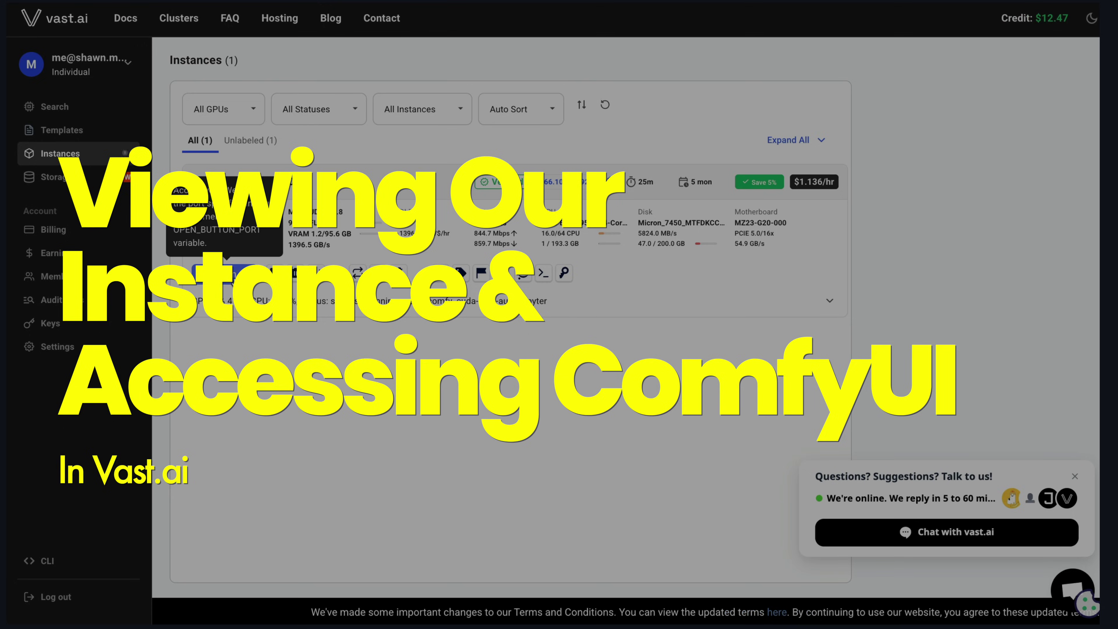
Open the instance portal, check the model download logs, and return to its Applications list
{"action": "left_click", "coordinate": [233, 271]}
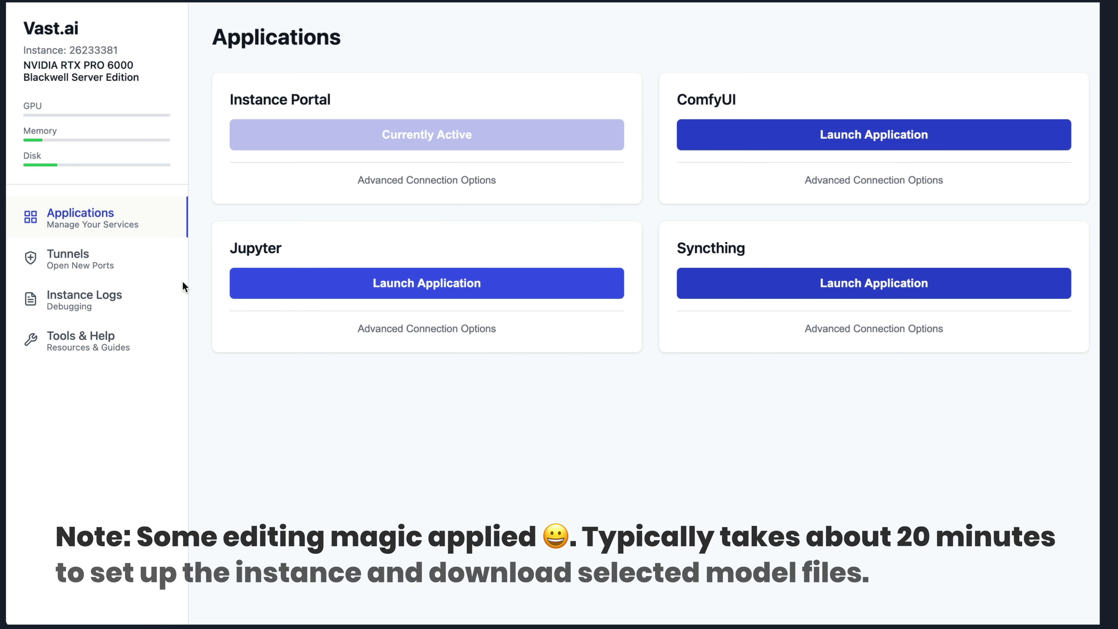
{"action": "left_click", "coordinate": [110, 300]}
{"action": "scroll", "coordinate": [397, 294], "scroll_direction": "up", "scroll_amount": 15}
{"action": "scroll", "coordinate": [379, 292], "scroll_direction": "up", "scroll_amount": 10}
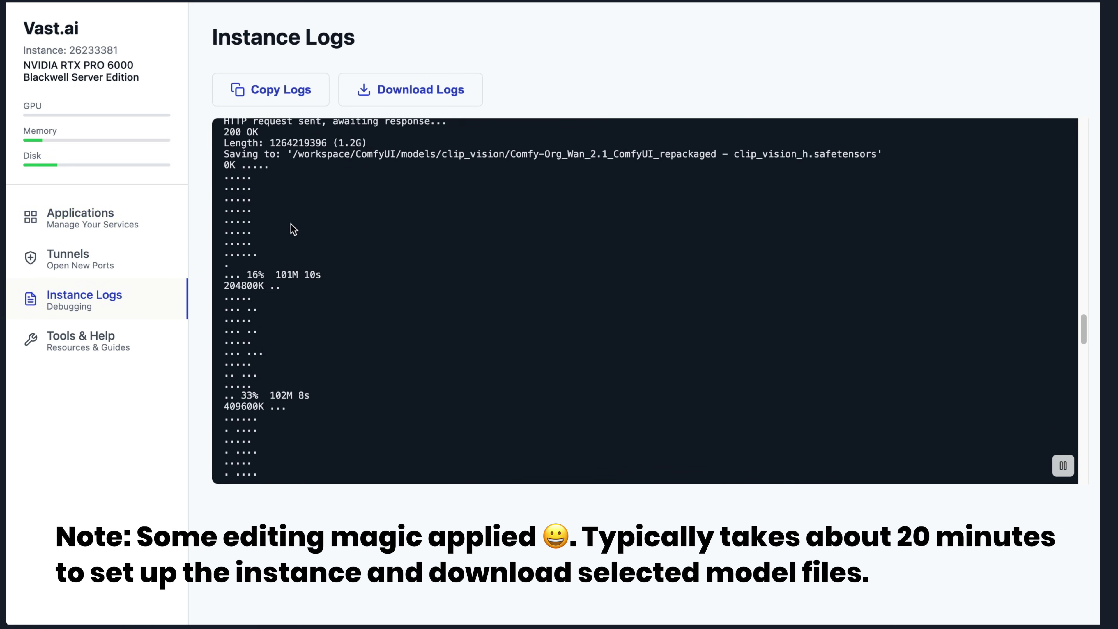
{"action": "left_click", "coordinate": [90, 214]}
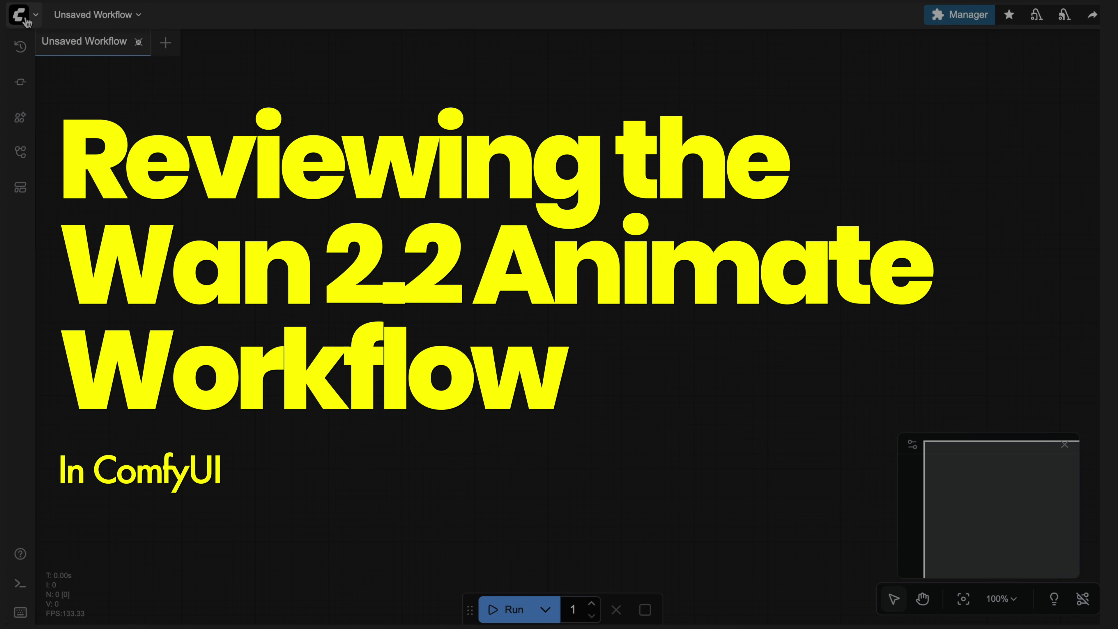
Open Browse Templates from the ComfyUI menu and search the templates for 'ani'
{"action": "left_click", "coordinate": [20, 16]}
{"action": "mouse_move", "coordinate": [105, 132]}
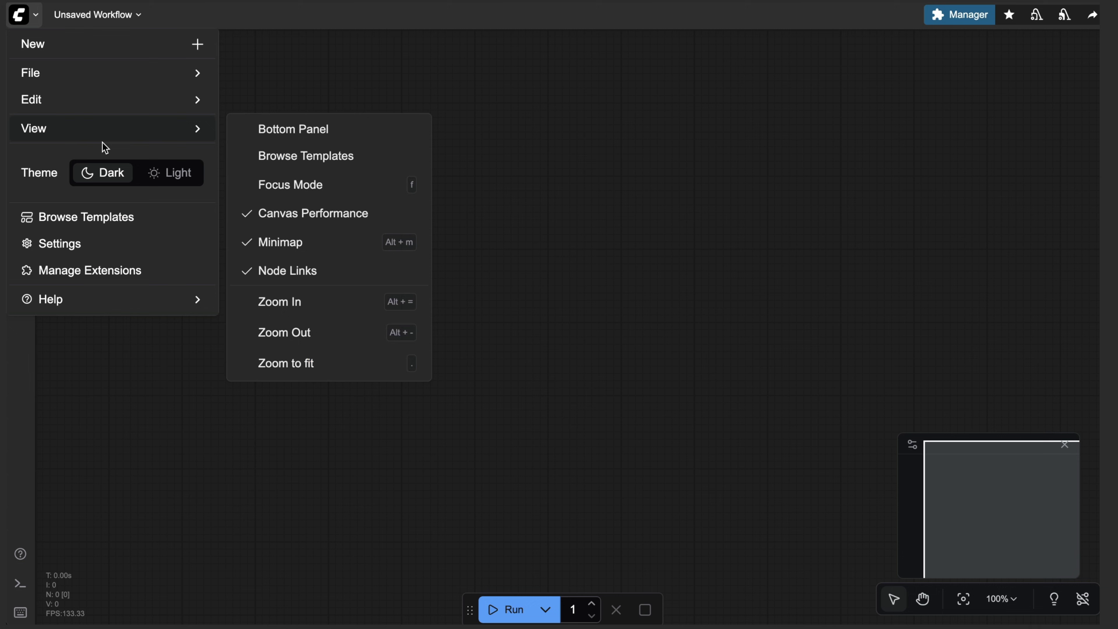
{"action": "left_click", "coordinate": [303, 155]}
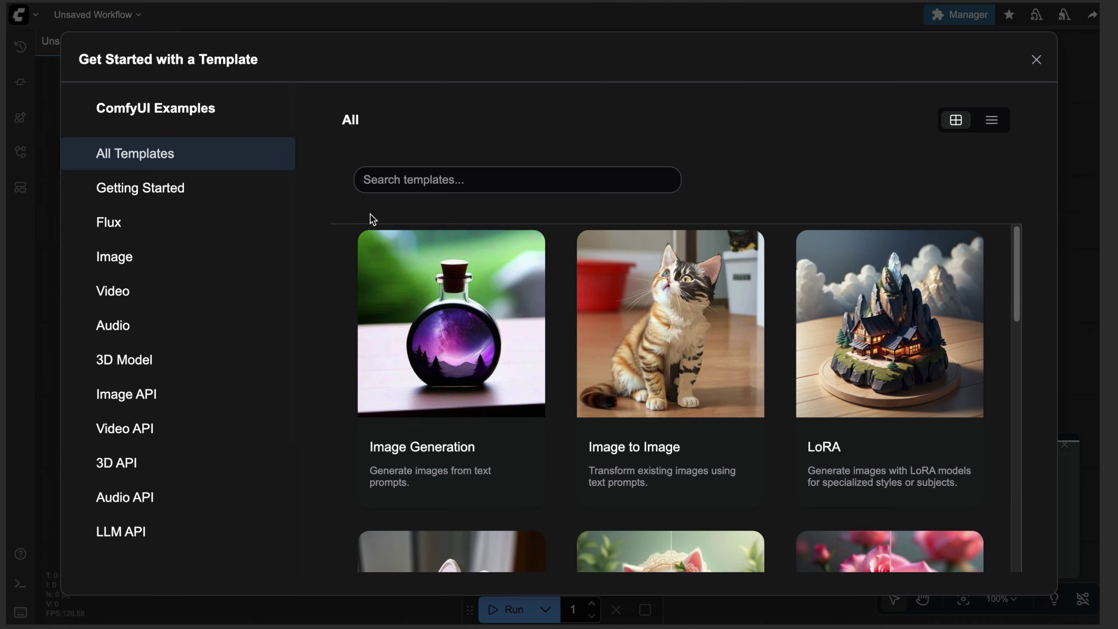
{"action": "left_click", "coordinate": [446, 182]}
{"action": "type", "text": "ani"}
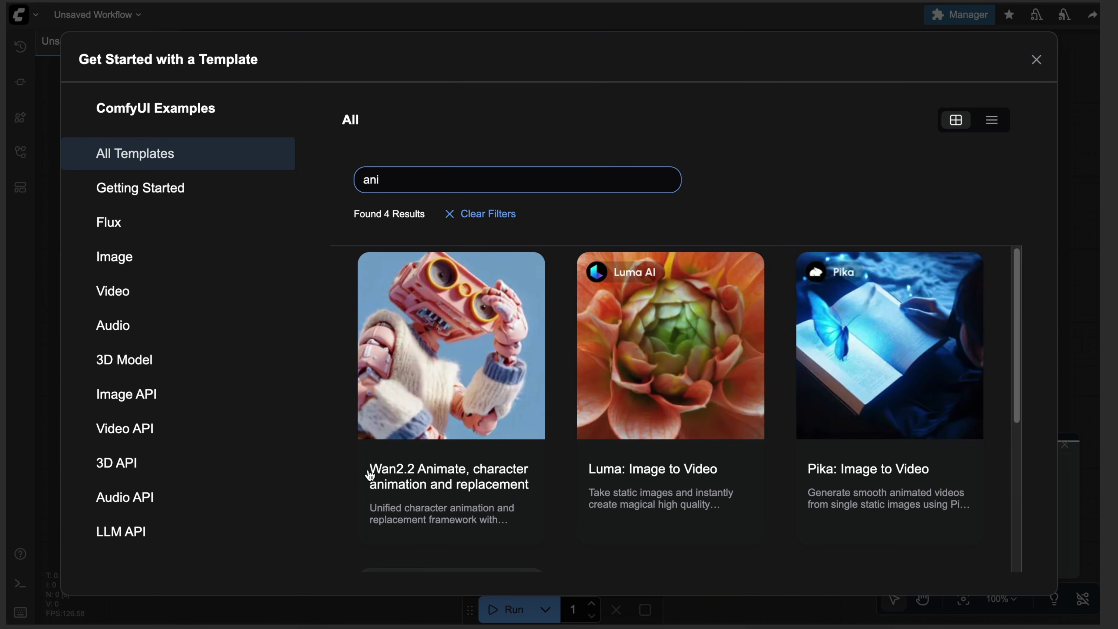
Load the video_wan2_2_14B_animate template and scroll through its five missing model files
{"action": "left_click", "coordinate": [405, 475]}
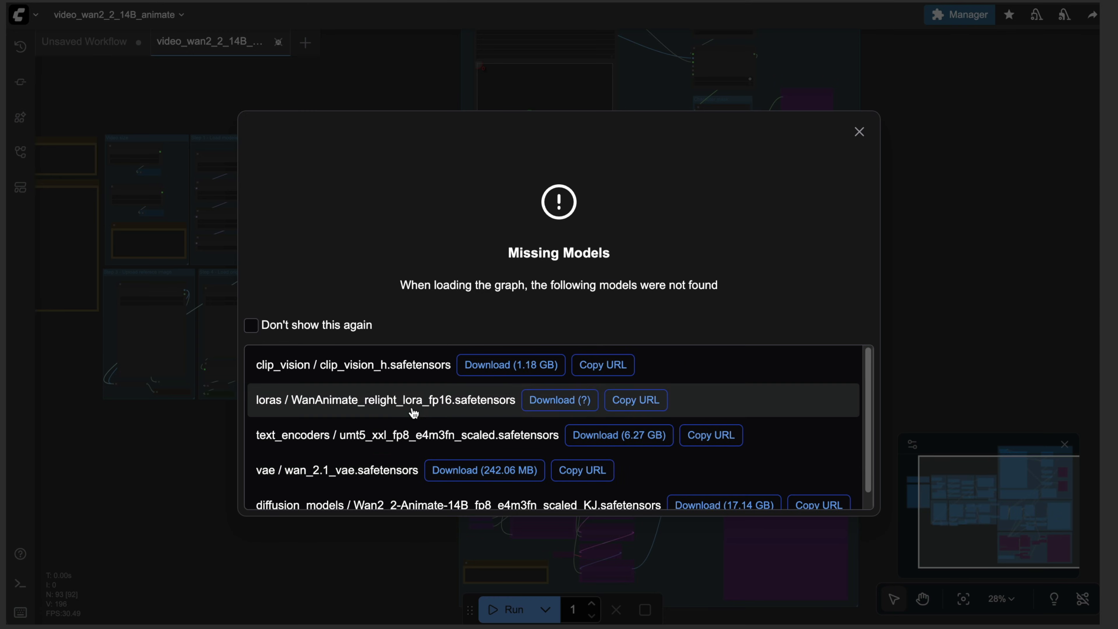
{"action": "scroll", "coordinate": [481, 371], "scroll_direction": "down", "scroll_amount": 1}
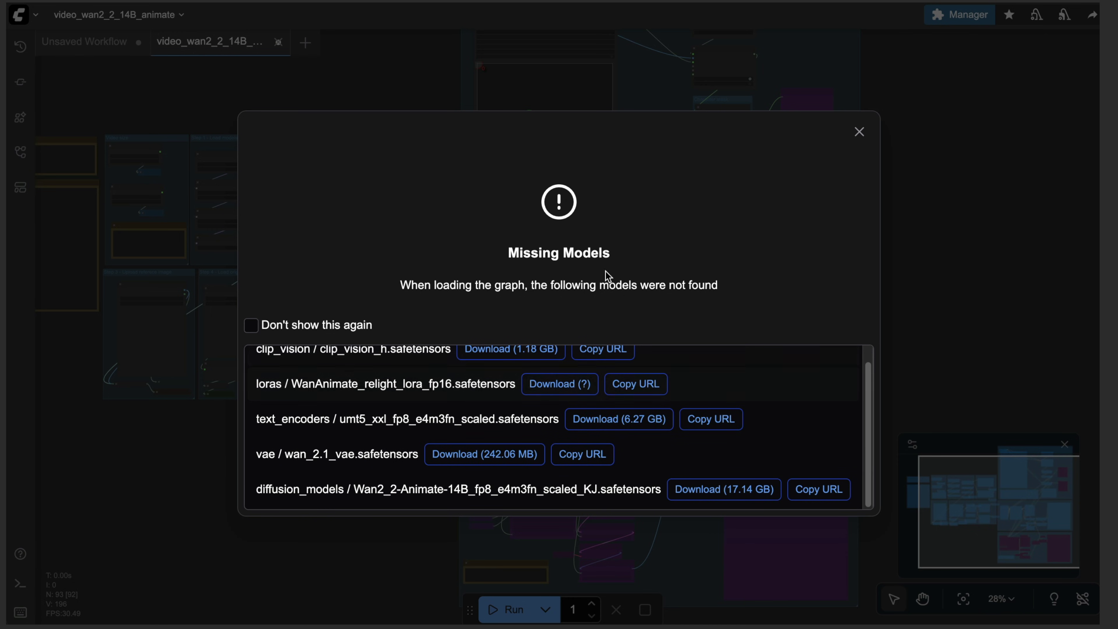
Dismiss the Missing Models warning and zoom and pan across the Video size, Step 1–4 and Sampling groups
{"action": "left_click", "coordinate": [859, 132]}
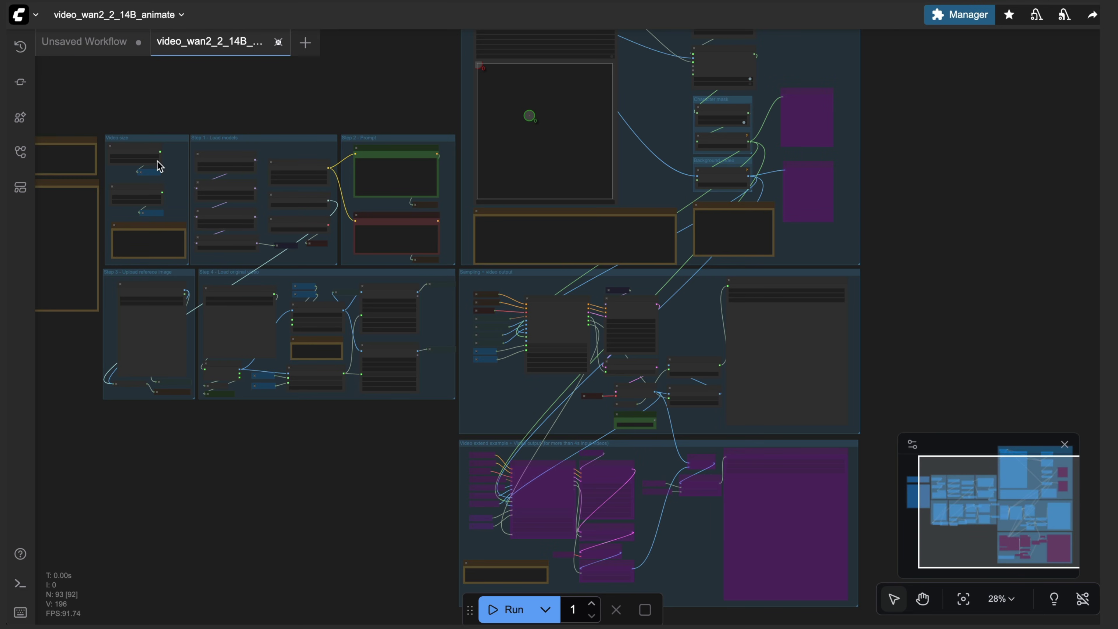
{"action": "scroll", "coordinate": [140, 140], "scroll_direction": "up", "scroll_amount": 4}
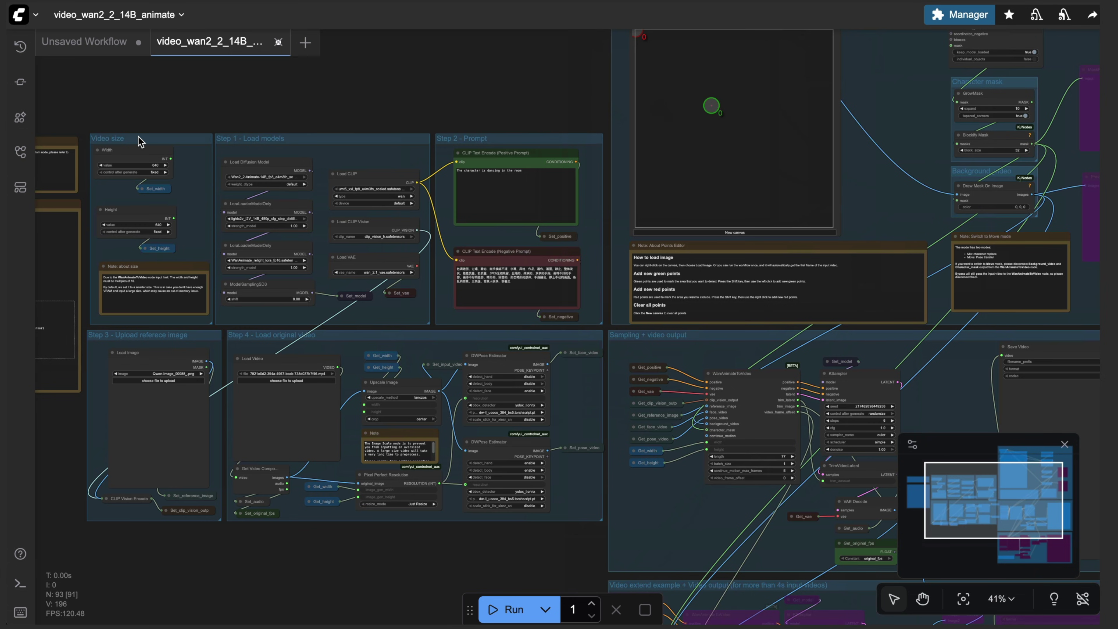
{"action": "scroll", "coordinate": [162, 117], "scroll_direction": "up", "scroll_amount": 3}
{"action": "scroll", "coordinate": [163, 117], "scroll_direction": "left", "scroll_amount": 5}
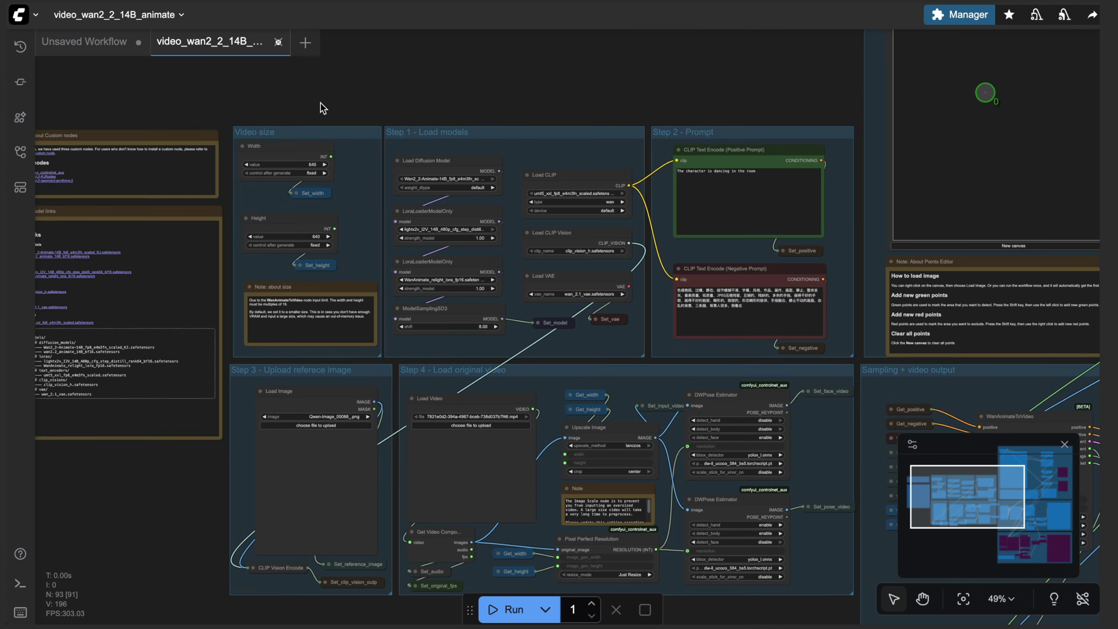
{"action": "scroll", "coordinate": [323, 108], "scroll_direction": "up", "scroll_amount": 2}
{"action": "scroll", "coordinate": [379, 82], "scroll_direction": "right", "scroll_amount": 3}
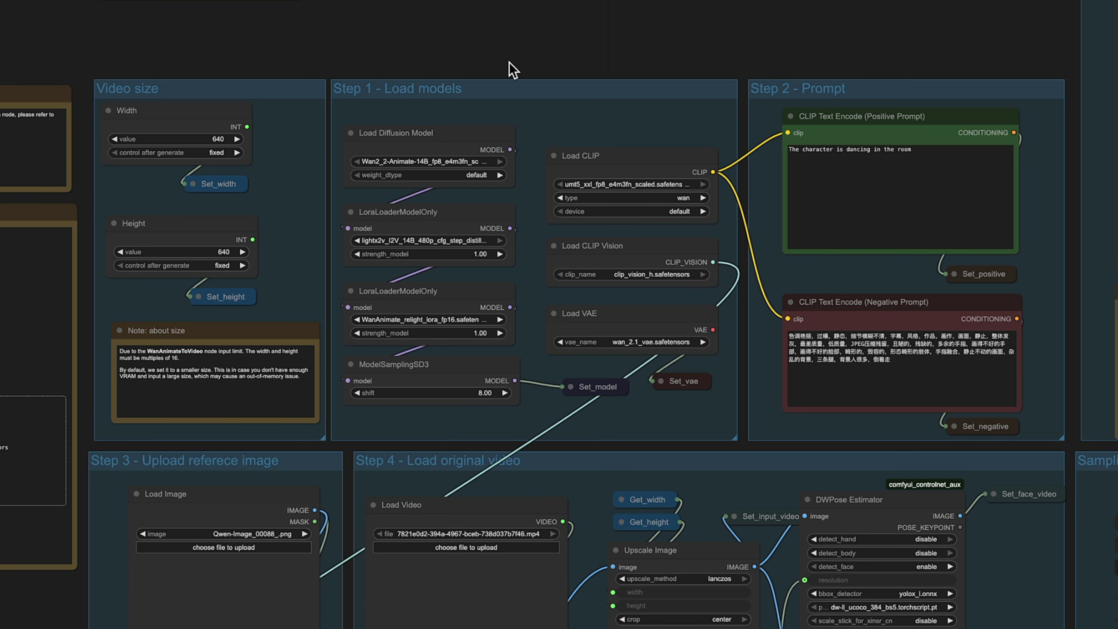
{"action": "left_click_drag", "start_coordinate": [464, 70], "coordinate": [366, 42]}
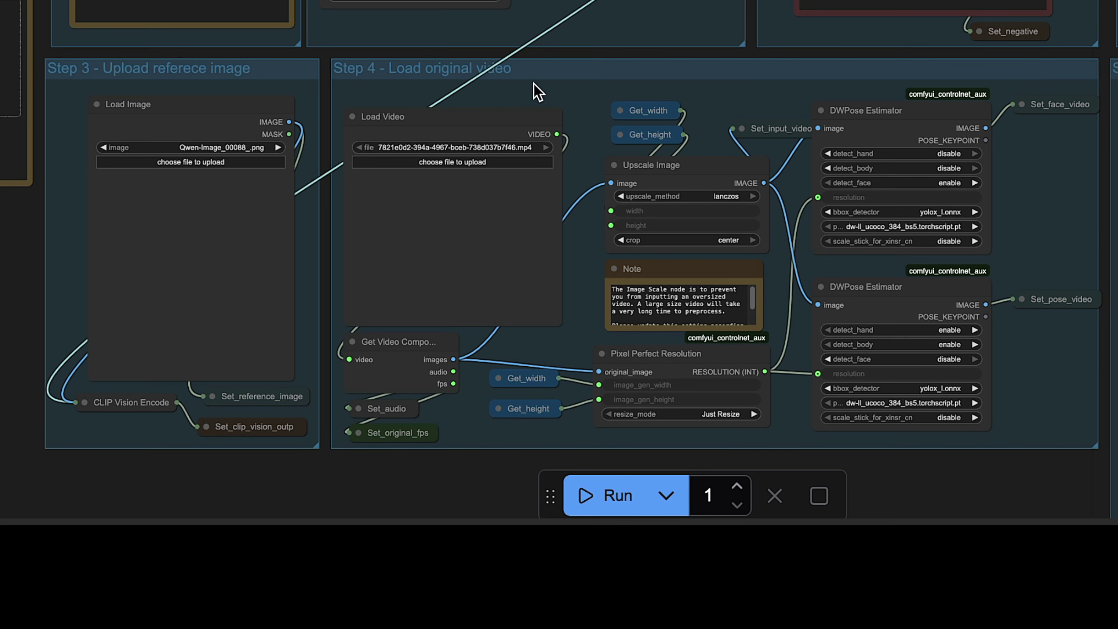
{"action": "left_click_drag", "start_coordinate": [566, 48], "coordinate": [498, 46]}
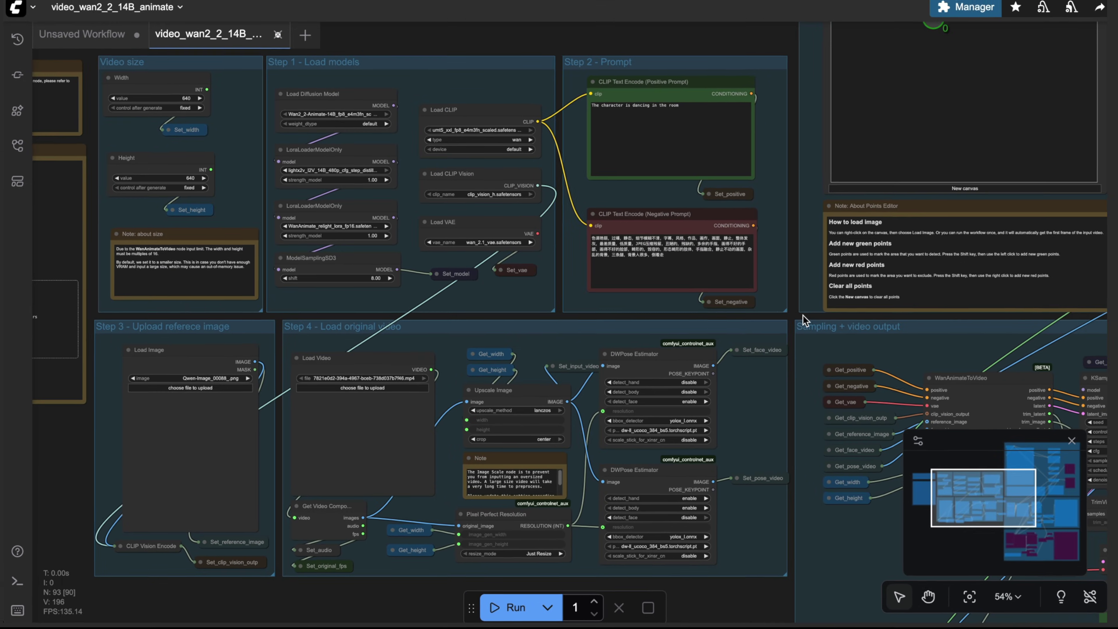
Pan through the Character Mask preprocessing, Sampling + video output and bypassed Video extend groups
{"action": "scroll", "coordinate": [787, 319], "scroll_direction": "right", "scroll_amount": 5}
{"action": "scroll", "coordinate": [787, 318], "scroll_direction": "up", "scroll_amount": 4}
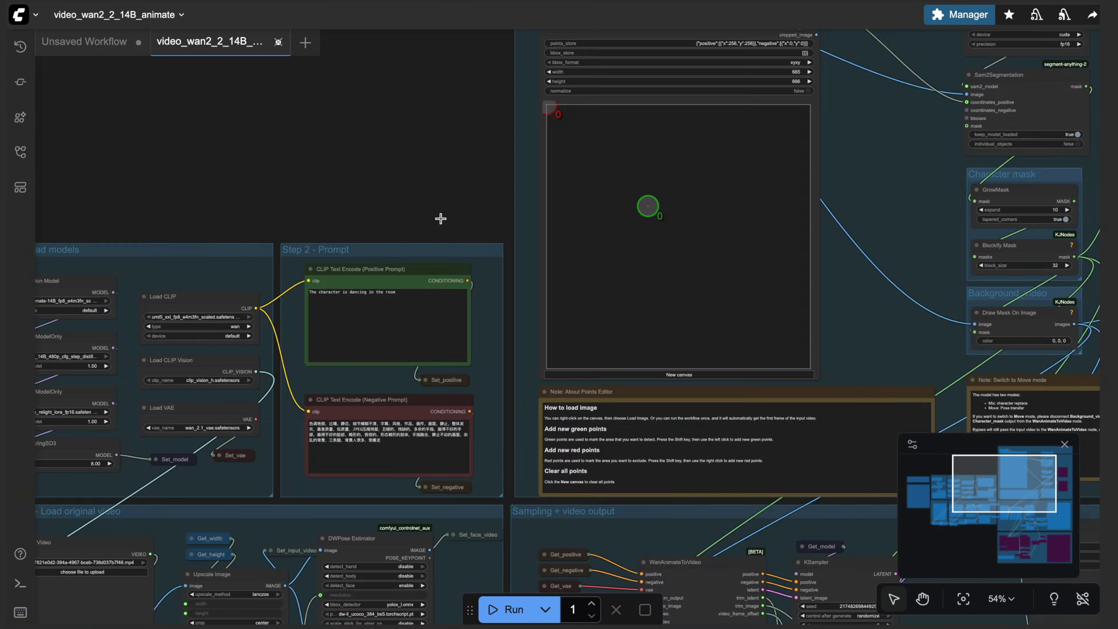
{"action": "left_click_drag", "start_coordinate": [438, 163], "coordinate": [145, 261]}
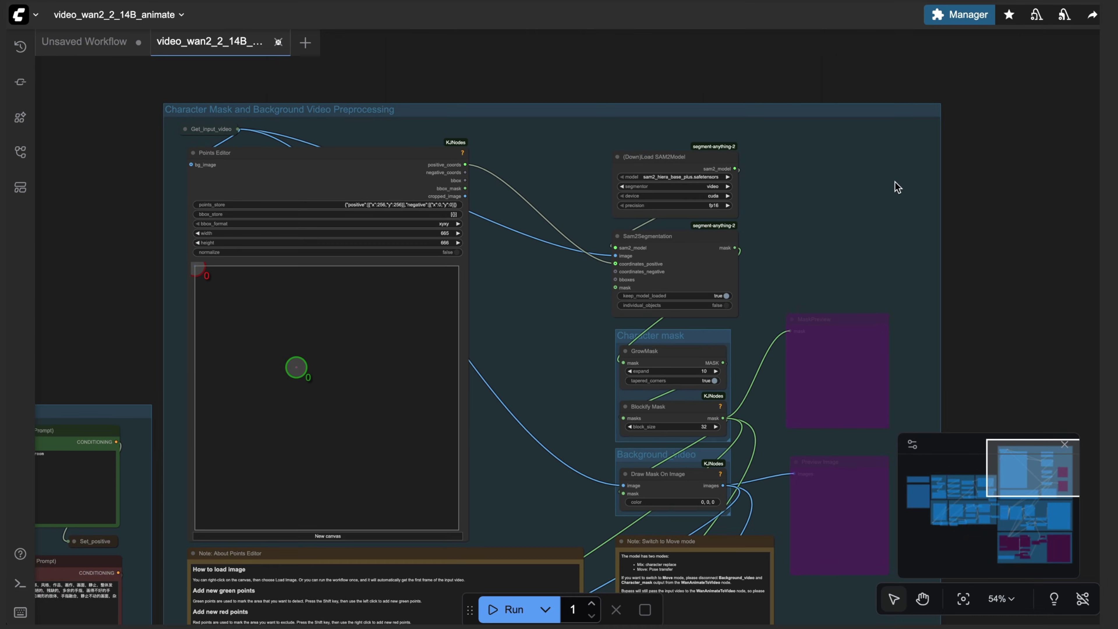
{"action": "scroll", "coordinate": [978, 294], "scroll_direction": "down", "scroll_amount": 5}
{"action": "scroll", "coordinate": [686, 462], "scroll_direction": "down", "scroll_amount": 5}
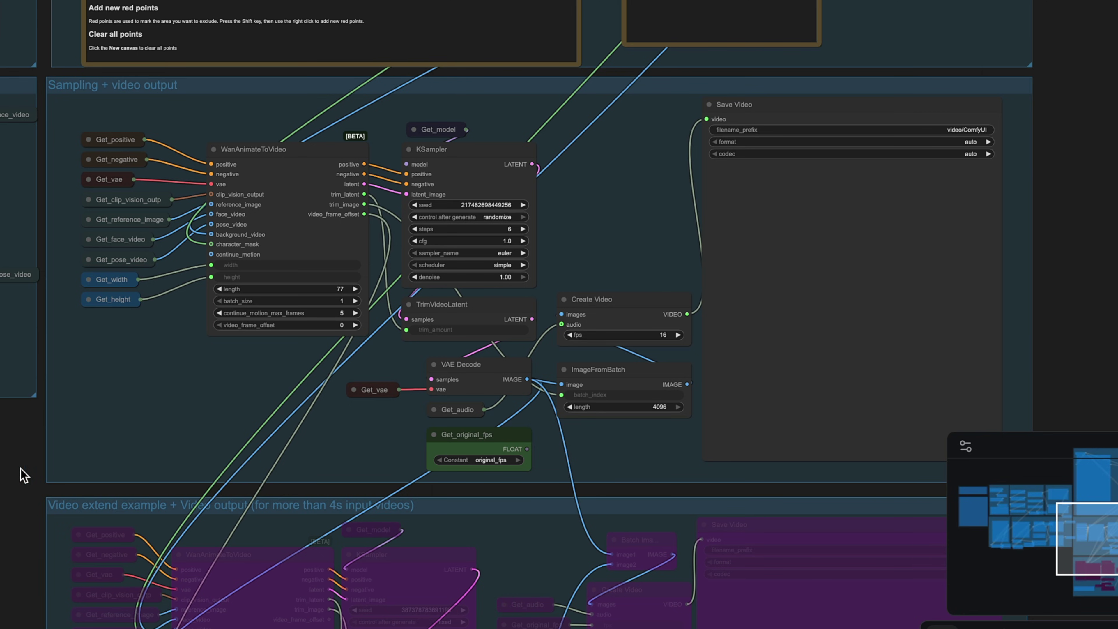
{"action": "left_click_drag", "start_coordinate": [12, 474], "coordinate": [87, 232]}
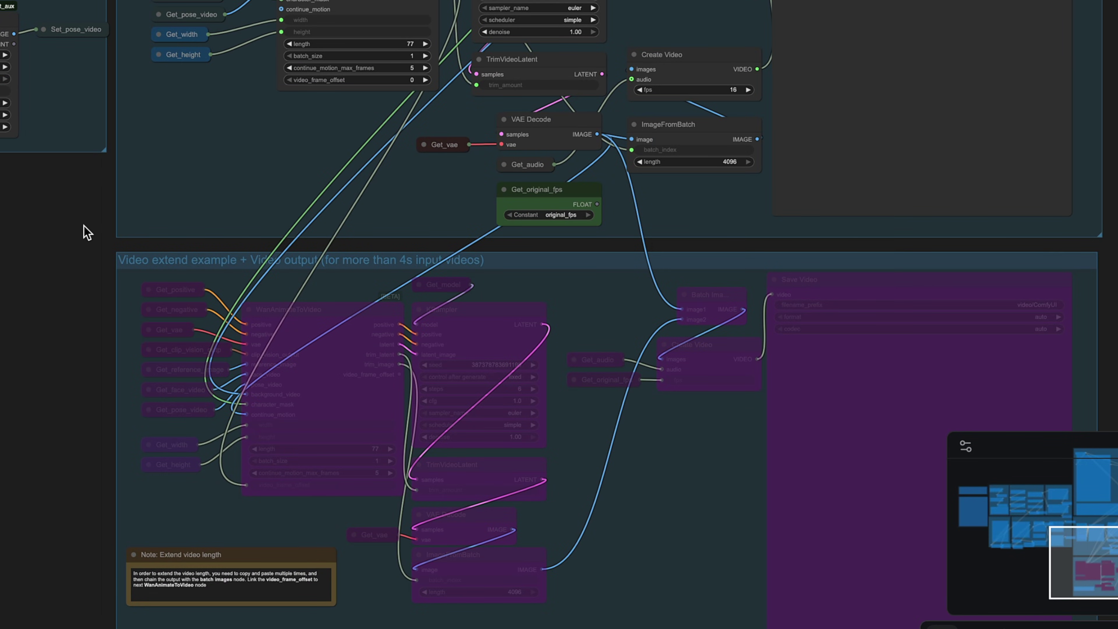
{"action": "scroll", "coordinate": [86, 232], "scroll_direction": "down", "scroll_amount": 5}
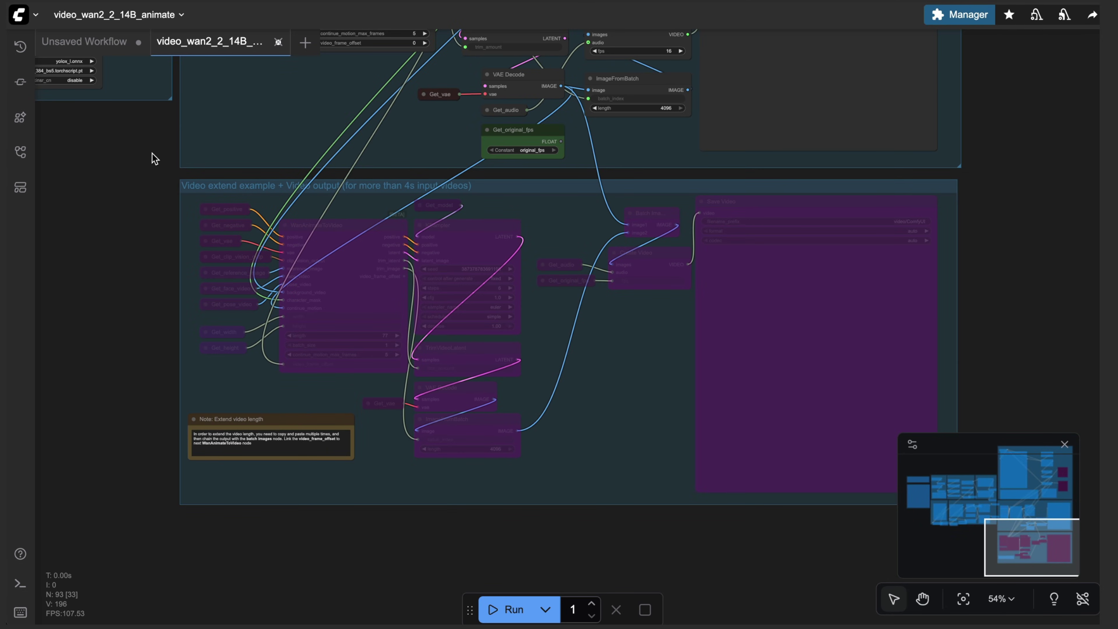
Switch the diffusion model to the repackaged Wan 2.2 Animate file and keep the lightx2v LoRA on the first LoRA node
{"action": "scroll", "coordinate": [696, 385], "scroll_direction": "left", "scroll_amount": 10}
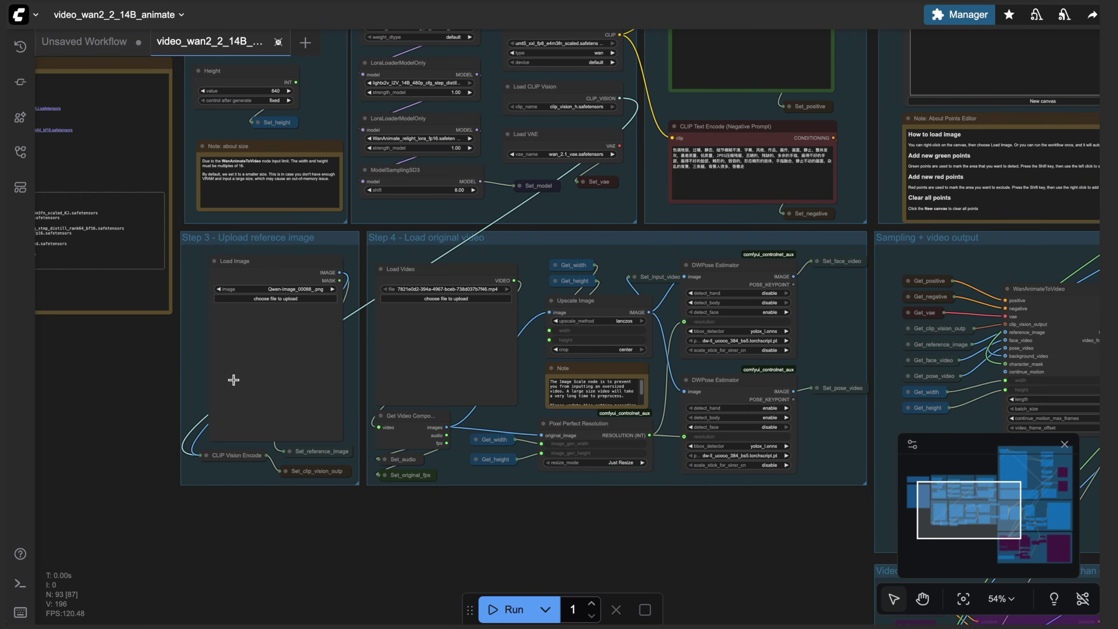
{"action": "scroll", "coordinate": [217, 375], "scroll_direction": "up", "scroll_amount": 5}
{"action": "scroll", "coordinate": [218, 376], "scroll_direction": "right", "scroll_amount": 3}
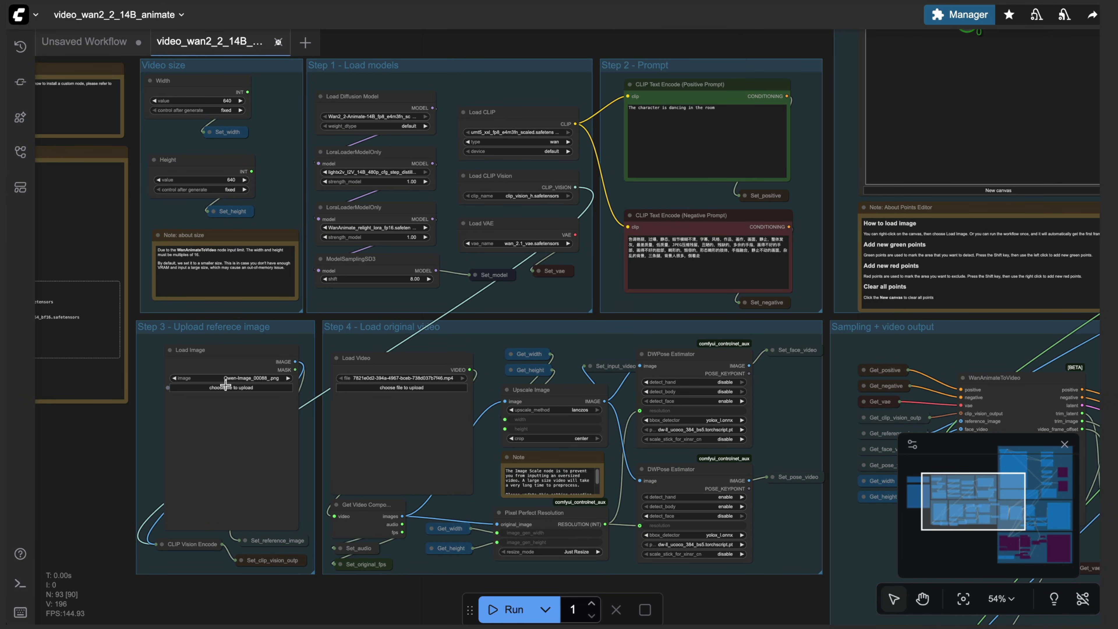
{"action": "left_click_drag", "start_coordinate": [138, 87], "coordinate": [113, 146]}
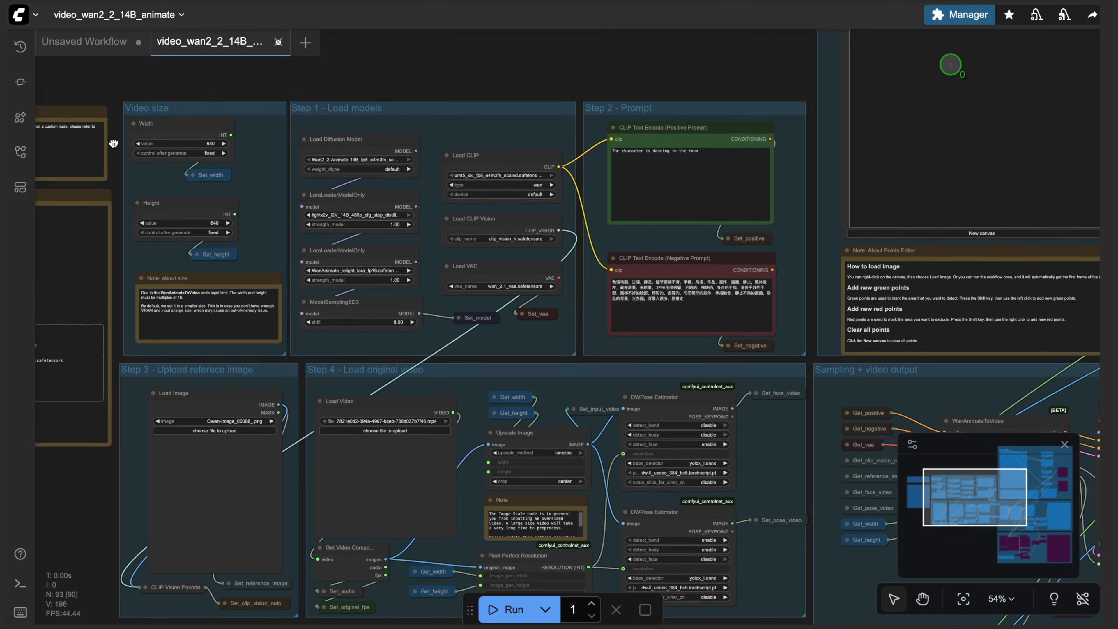
{"action": "scroll", "coordinate": [374, 144], "scroll_direction": "up", "scroll_amount": 3}
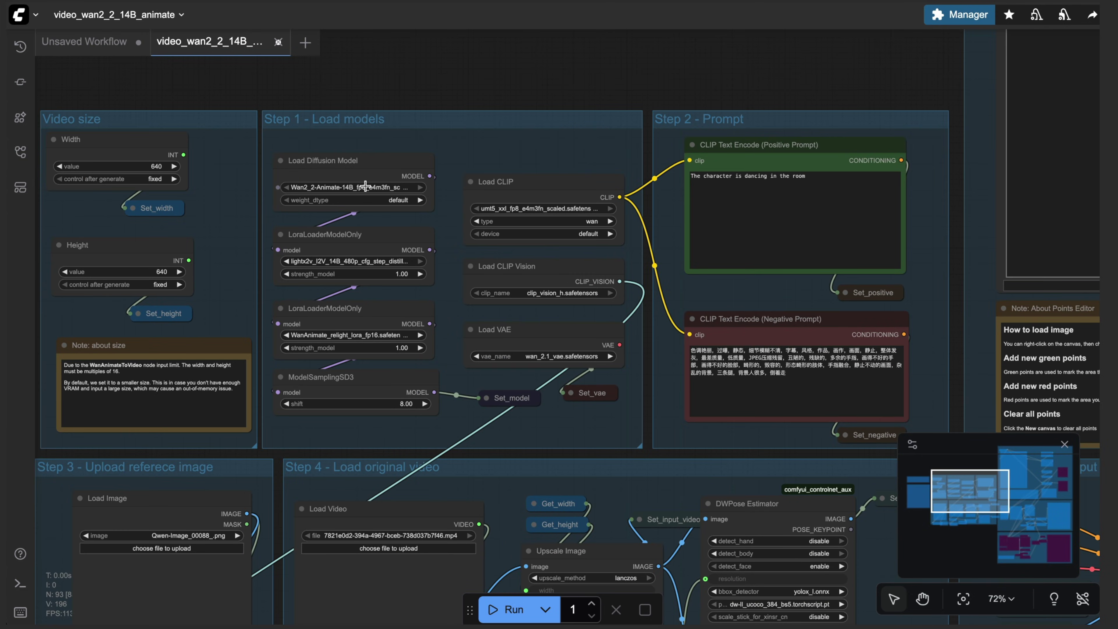
{"action": "scroll", "coordinate": [366, 187], "scroll_direction": "up", "scroll_amount": 2}
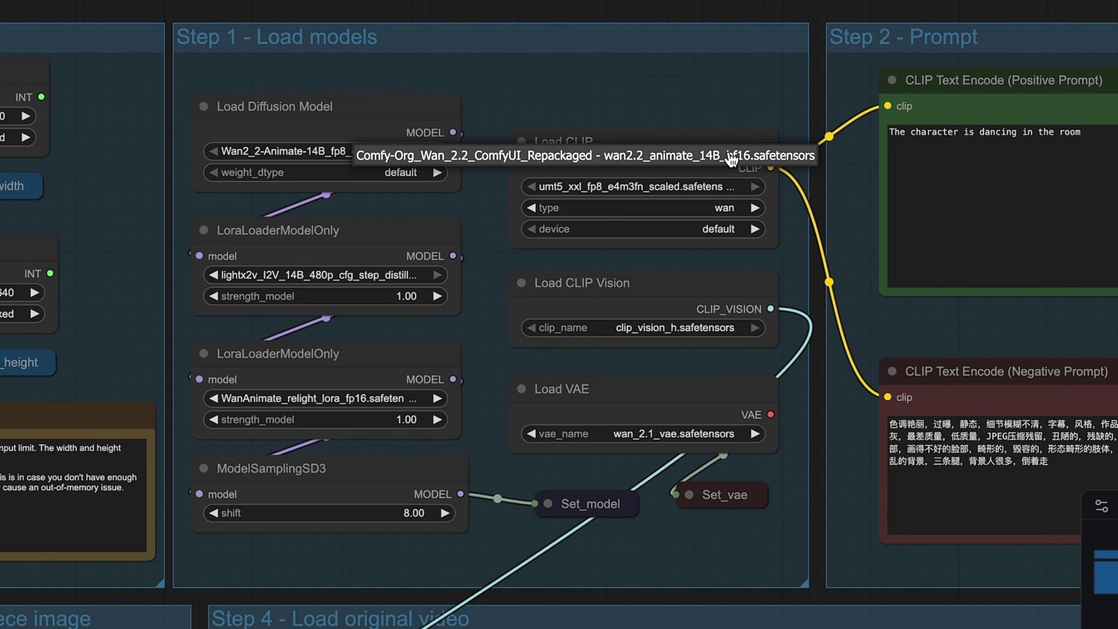
{"action": "left_click", "coordinate": [731, 159]}
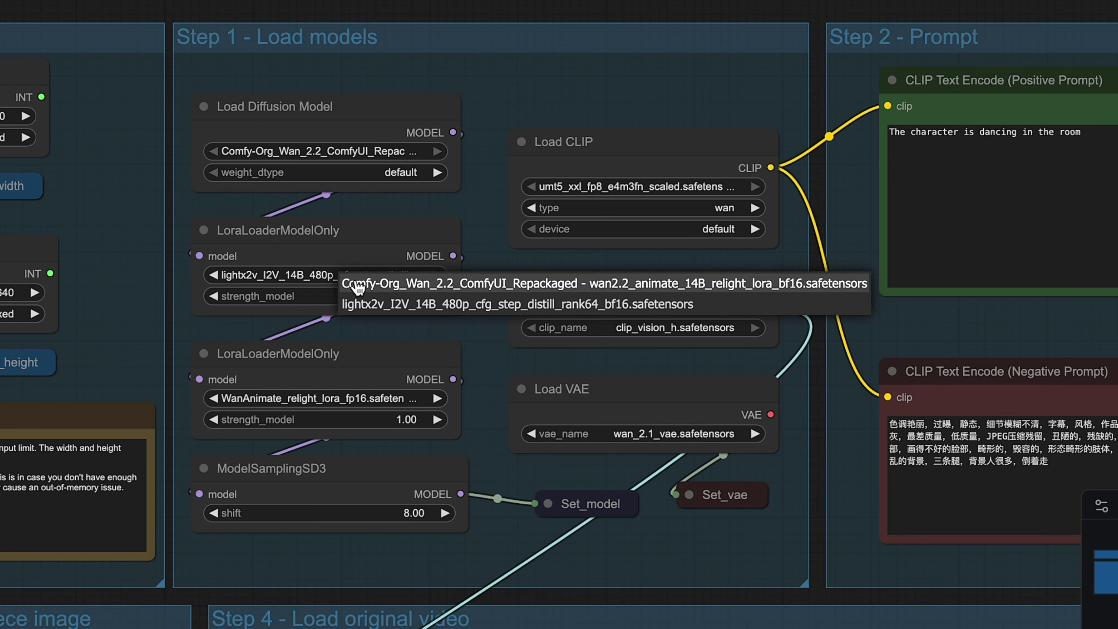
{"action": "left_click", "coordinate": [284, 231]}
{"action": "left_click", "coordinate": [370, 276]}
{"action": "left_click", "coordinate": [523, 303]}
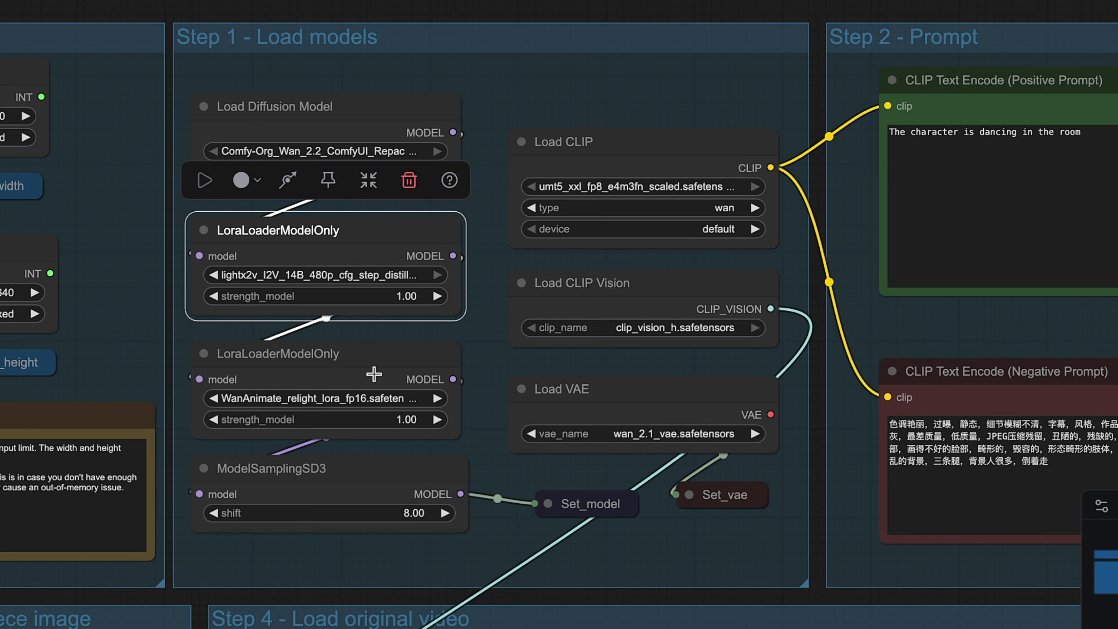
Set the second LoRA node to the repackaged relight LoRA and the text encoder to umt5_xxl_fp16
{"action": "left_click", "coordinate": [330, 400]}
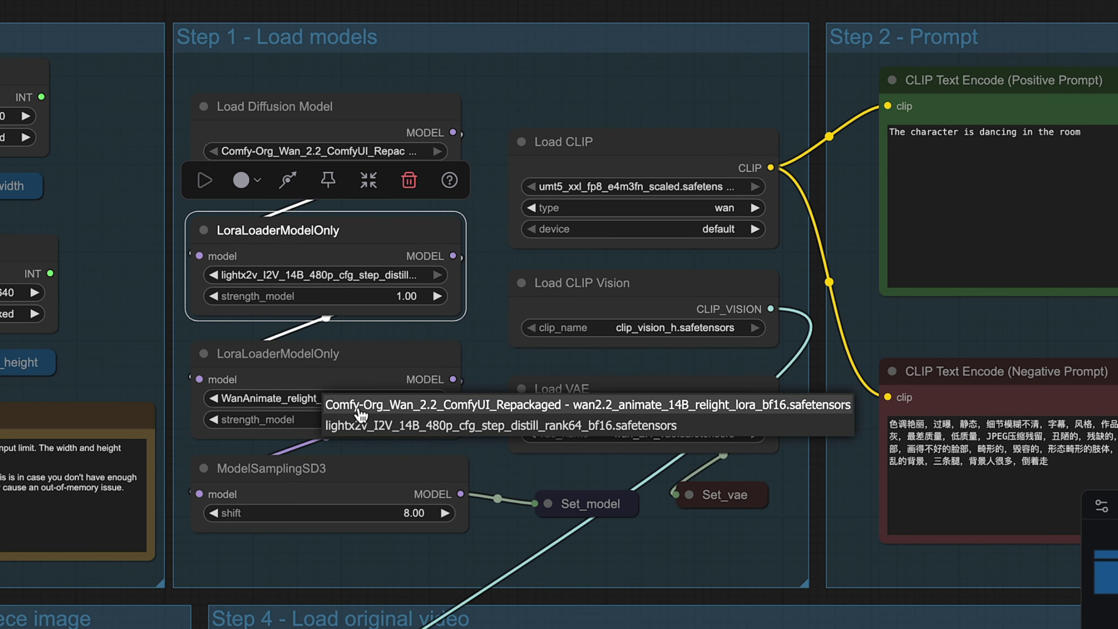
{"action": "left_click", "coordinate": [422, 405]}
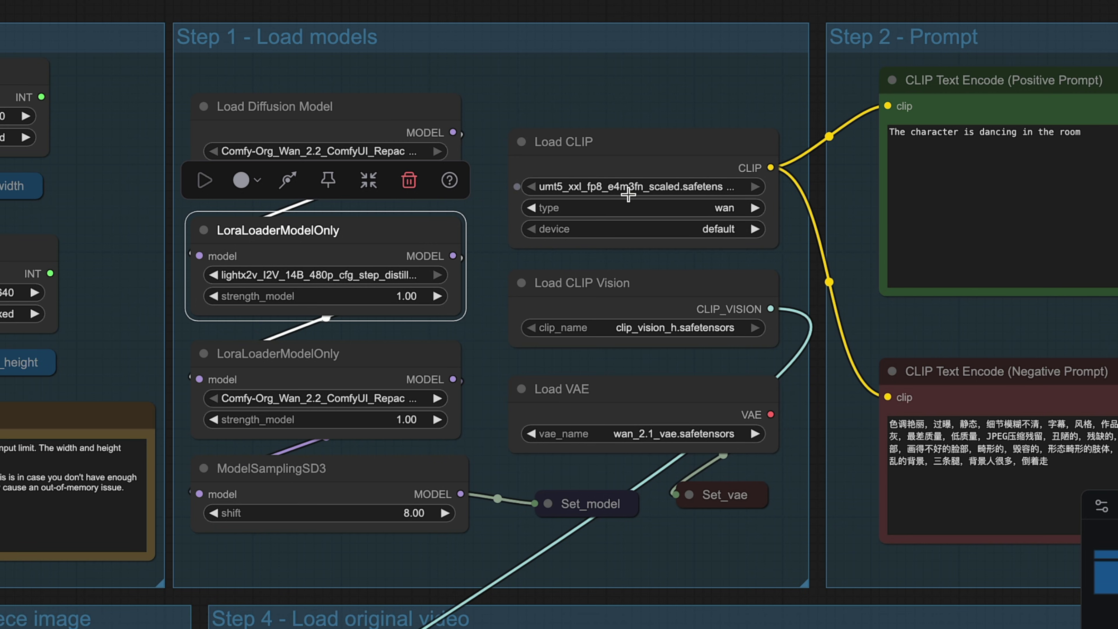
{"action": "left_click", "coordinate": [627, 188]}
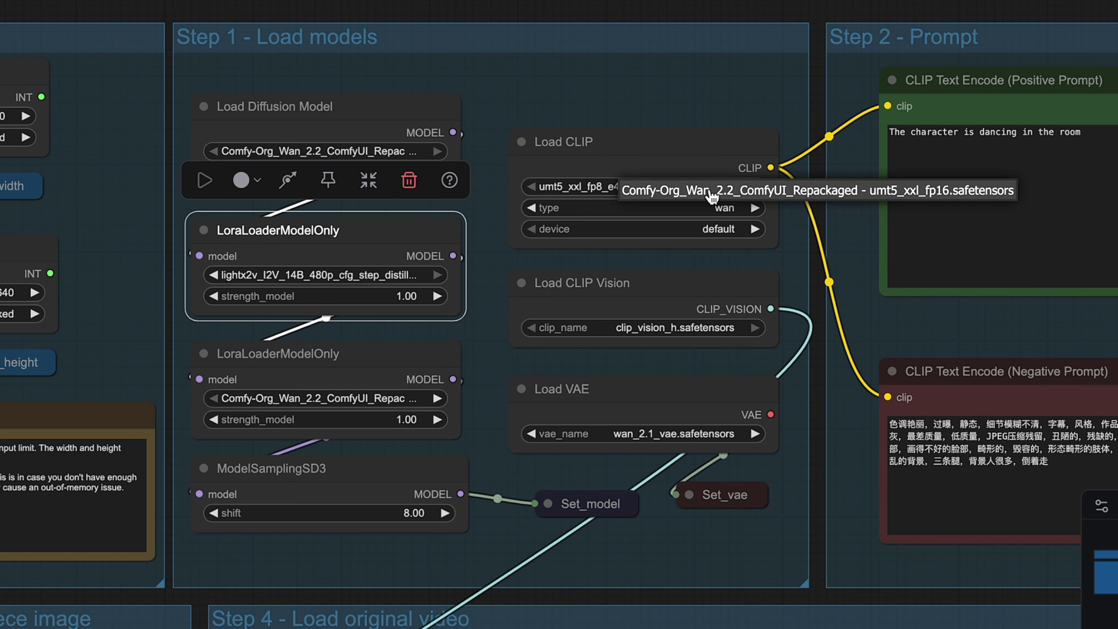
{"action": "left_click", "coordinate": [712, 197]}
Choose the repackaged clip_vision_h file for CLIP Vision and wan_2.1_vae for the VAE
{"action": "left_click", "coordinate": [691, 327]}
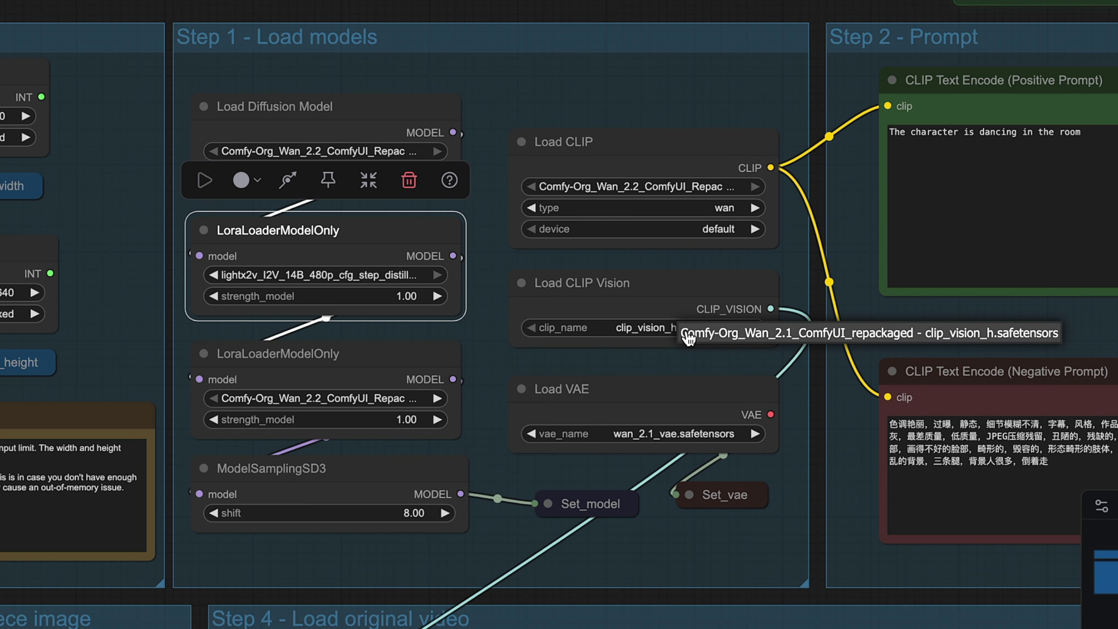
{"action": "left_click", "coordinate": [735, 334]}
{"action": "left_click", "coordinate": [681, 436]}
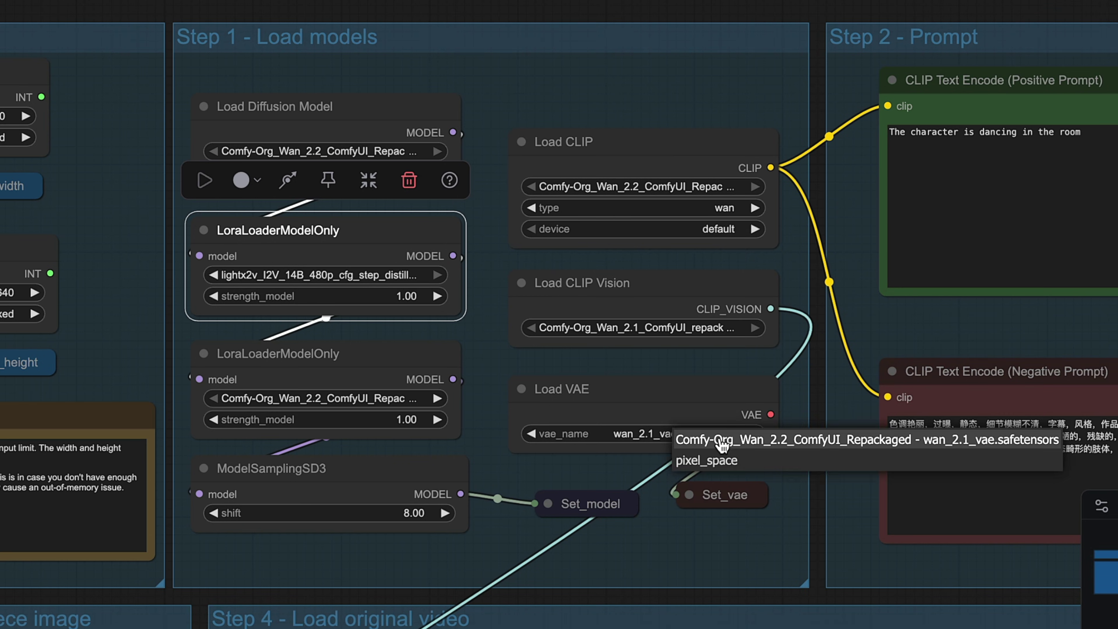
{"action": "left_click", "coordinate": [721, 441]}
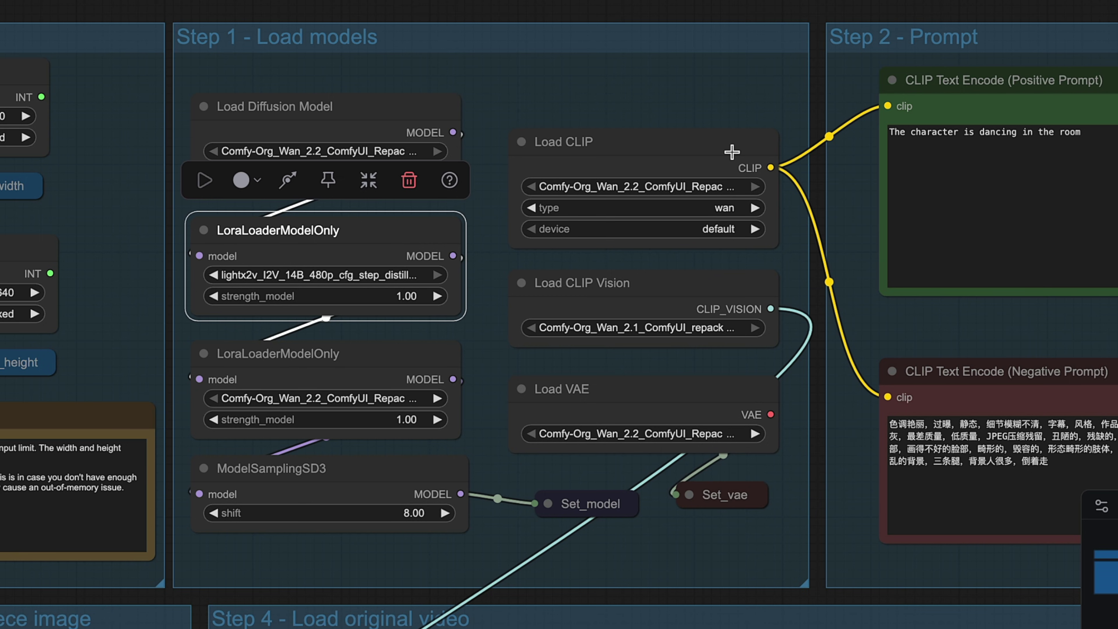
{"action": "left_click_drag", "start_coordinate": [796, 82], "coordinate": [588, 92]}
Replace the positive prompt with 'A colorful marble statue is waving'
{"action": "left_click", "coordinate": [704, 176]}
{"action": "key", "text": "ctrl+a"}
{"action": "type", "text": "A colorful marble statue is waving"}
Upload the neon marble statue reference image into Load Image
{"action": "scroll", "coordinate": [506, 13], "scroll_direction": "left", "scroll_amount": 4}
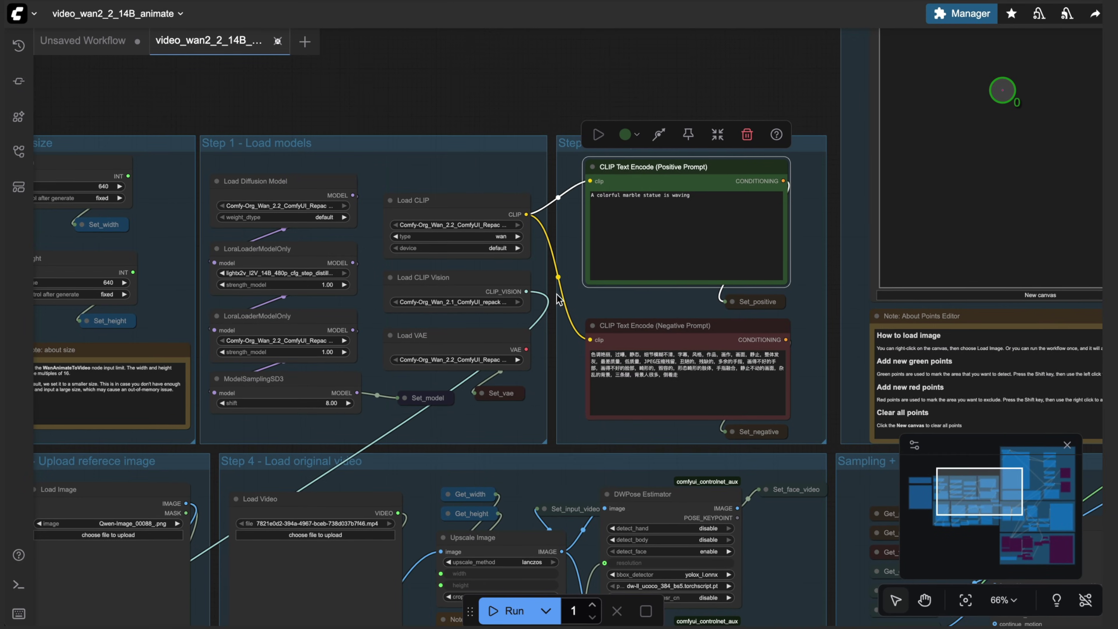
{"action": "scroll", "coordinate": [397, 448], "scroll_direction": "left", "scroll_amount": 5}
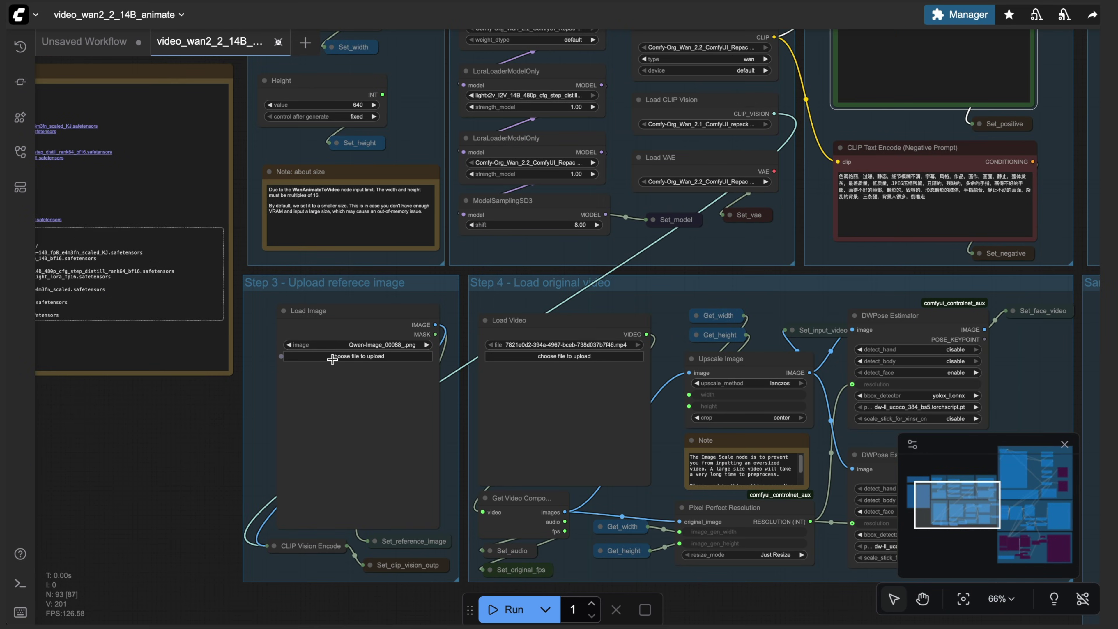
{"action": "left_click", "coordinate": [333, 360]}
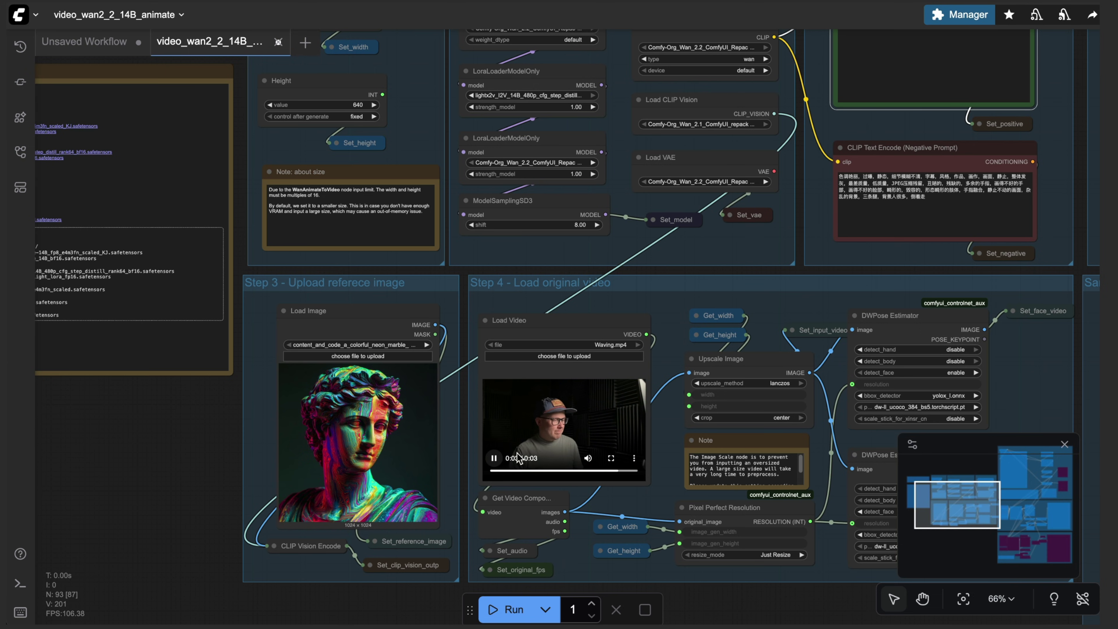
Attach a Preview Image node to both the face pose and body pose outputs of DWPose Estimator
{"action": "scroll", "coordinate": [808, 274], "scroll_direction": "right", "scroll_amount": 10}
{"action": "scroll", "coordinate": [808, 274], "scroll_direction": "down", "scroll_amount": 3}
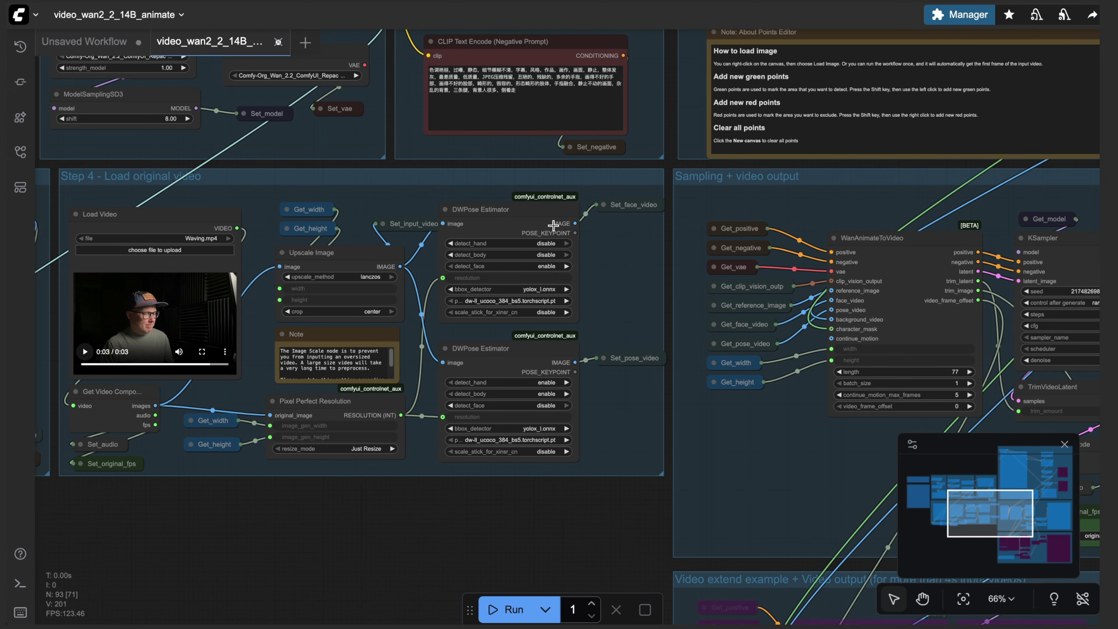
{"action": "left_click_drag", "start_coordinate": [575, 223], "coordinate": [623, 255]}
{"action": "left_click", "coordinate": [556, 232]}
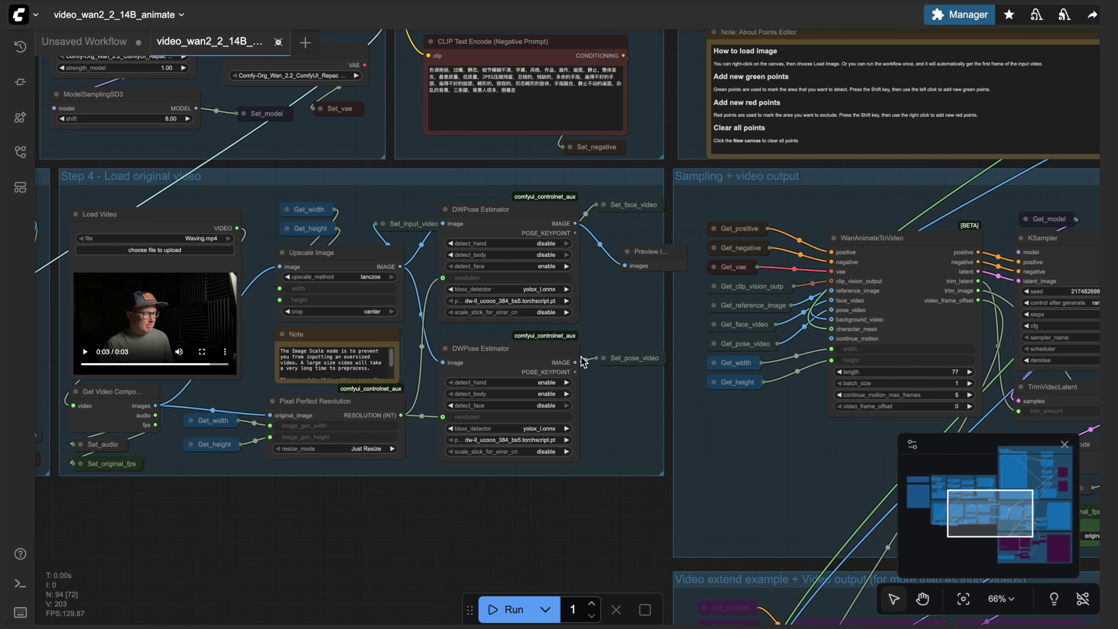
{"action": "left_click_drag", "start_coordinate": [575, 362], "coordinate": [621, 400]}
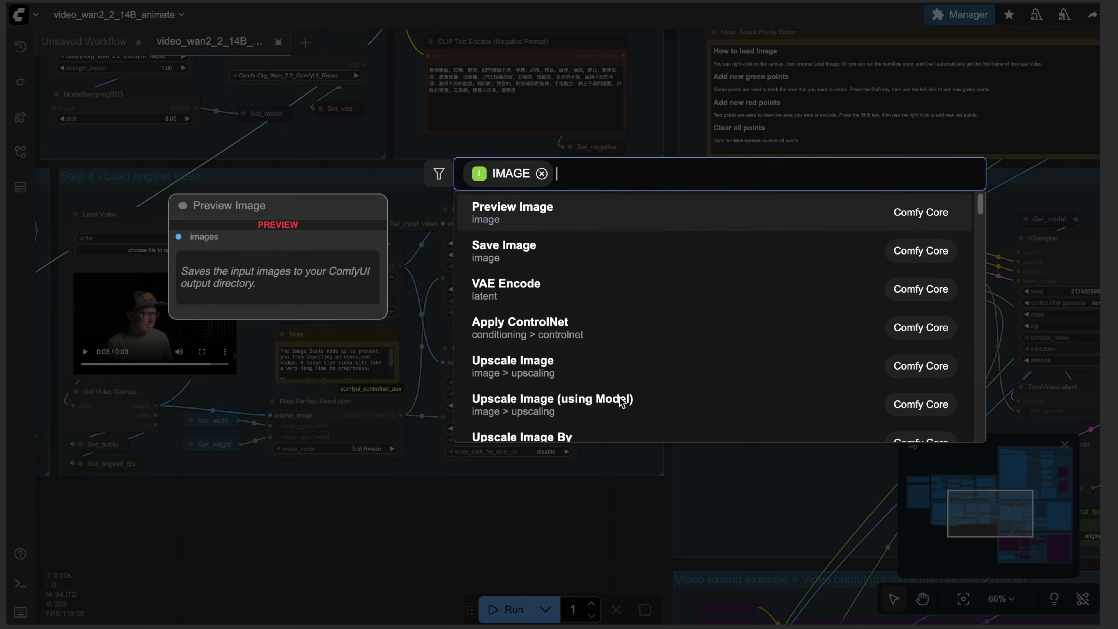
{"action": "left_click", "coordinate": [552, 219]}
Run the workflow briefly and cancel it once the video frame loads into the Points Editor
{"action": "left_click_drag", "start_coordinate": [626, 571], "coordinate": [538, 564]}
{"action": "scroll", "coordinate": [548, 224], "scroll_direction": "up", "scroll_amount": 2}
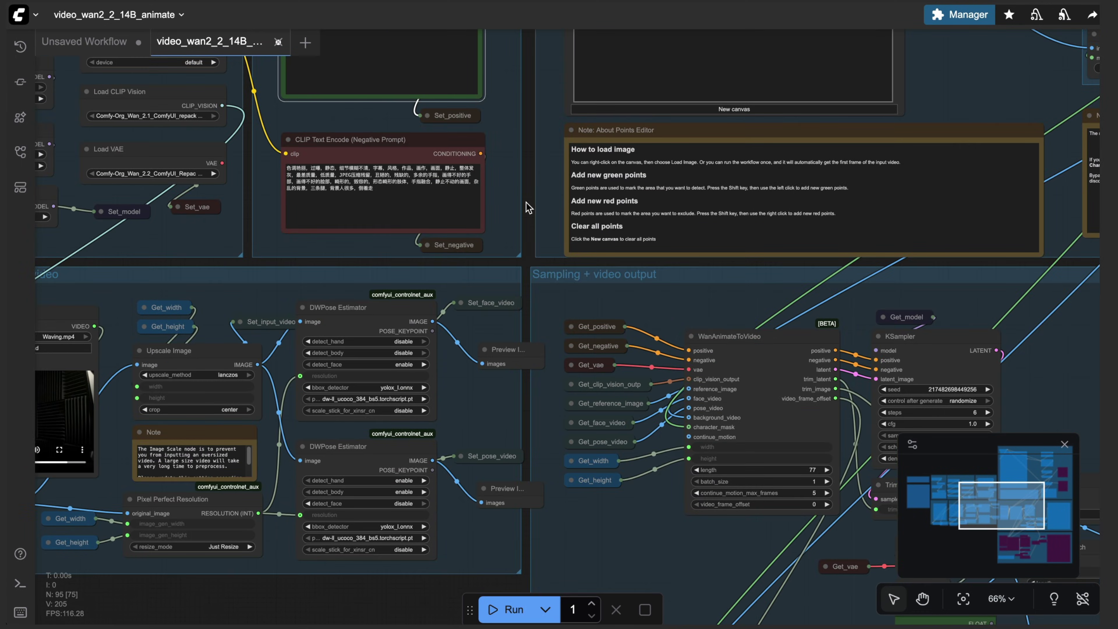
{"action": "scroll", "coordinate": [521, 265], "scroll_direction": "up", "scroll_amount": 5}
{"action": "scroll", "coordinate": [526, 123], "scroll_direction": "down", "scroll_amount": 3}
{"action": "scroll", "coordinate": [525, 124], "scroll_direction": "left", "scroll_amount": 5}
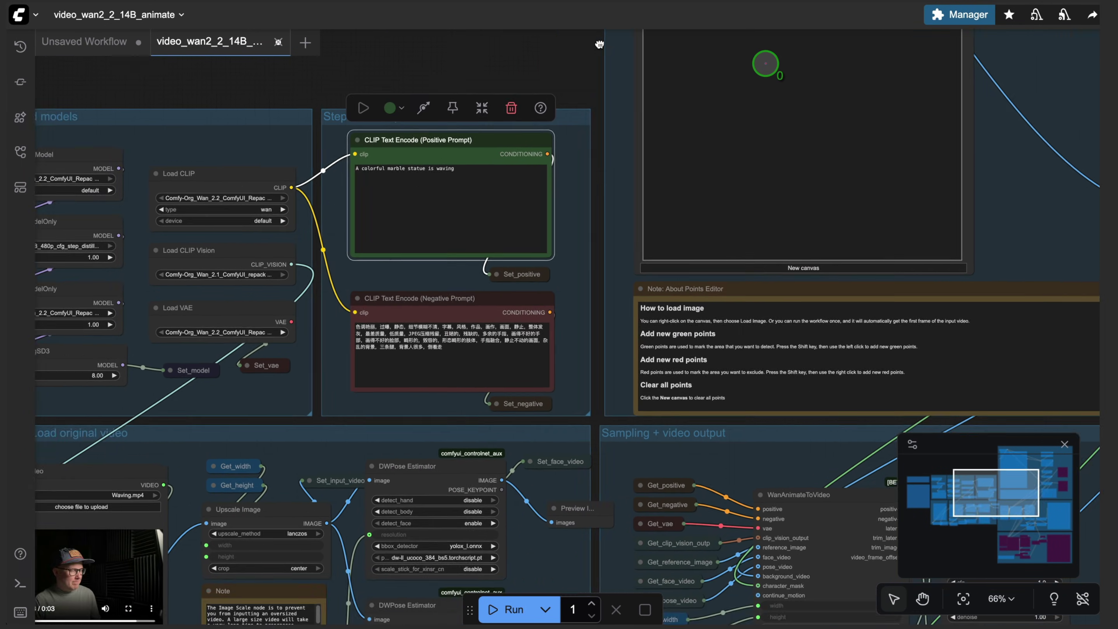
{"action": "left_click", "coordinate": [500, 610]}
{"action": "left_click", "coordinate": [616, 616]}
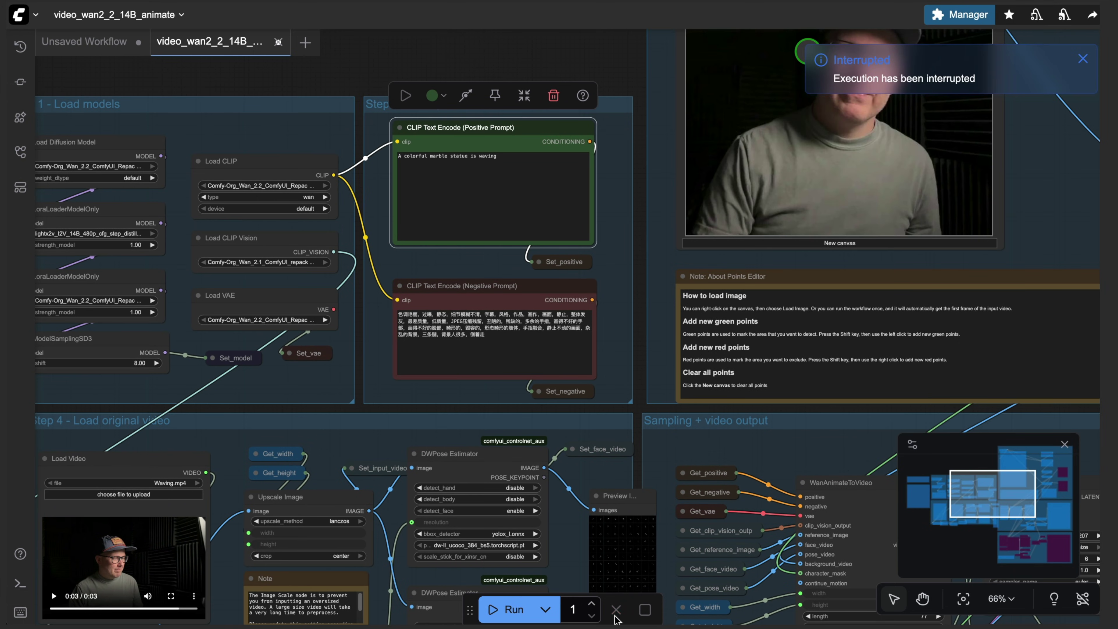
Move the green point from the person's cheek onto the cap
{"action": "scroll", "coordinate": [655, 461], "scroll_direction": "down", "scroll_amount": 5}
{"action": "scroll", "coordinate": [309, 240], "scroll_direction": "up", "scroll_amount": 10}
{"action": "scroll", "coordinate": [309, 240], "scroll_direction": "right", "scroll_amount": 6}
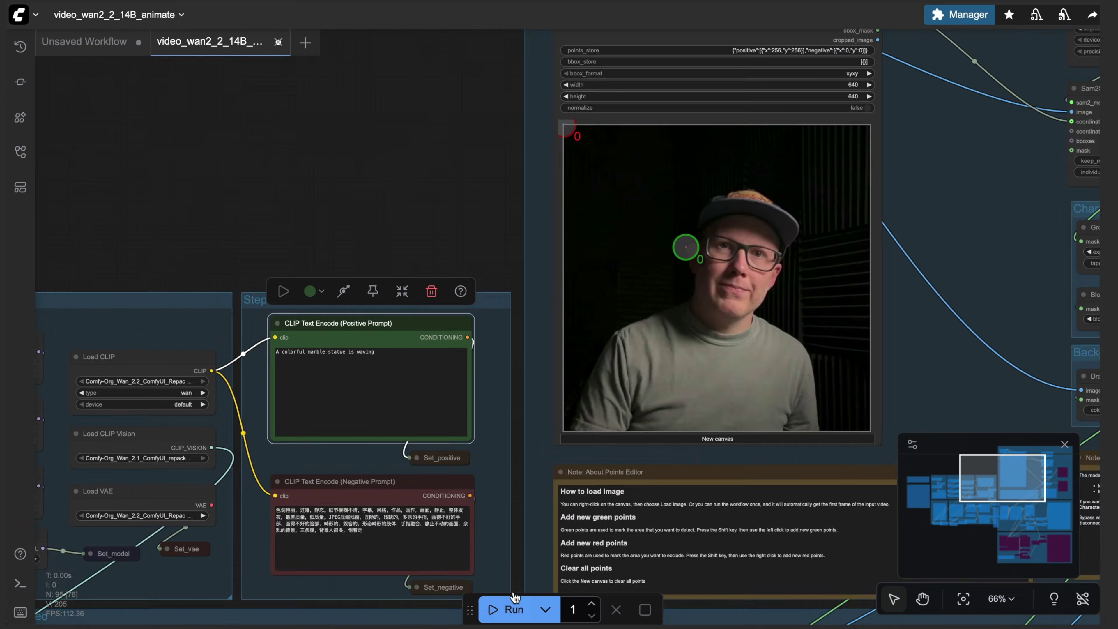
{"action": "scroll", "coordinate": [308, 240], "scroll_direction": "right", "scroll_amount": 2}
{"action": "left_click_drag", "start_coordinate": [533, 245], "coordinate": [566, 199]}
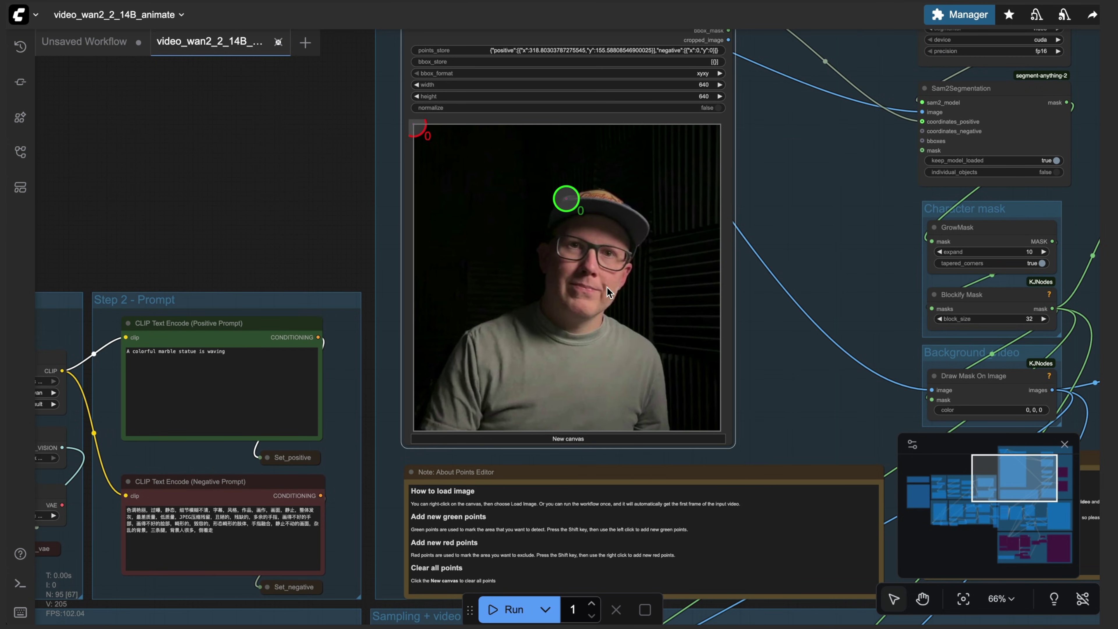
Add green positive points on the shoulder, around the cap and along the side of the head
{"action": "scroll", "coordinate": [334, 261], "scroll_direction": "down", "scroll_amount": 2}
{"action": "scroll", "coordinate": [335, 261], "scroll_direction": "left", "scroll_amount": 1}
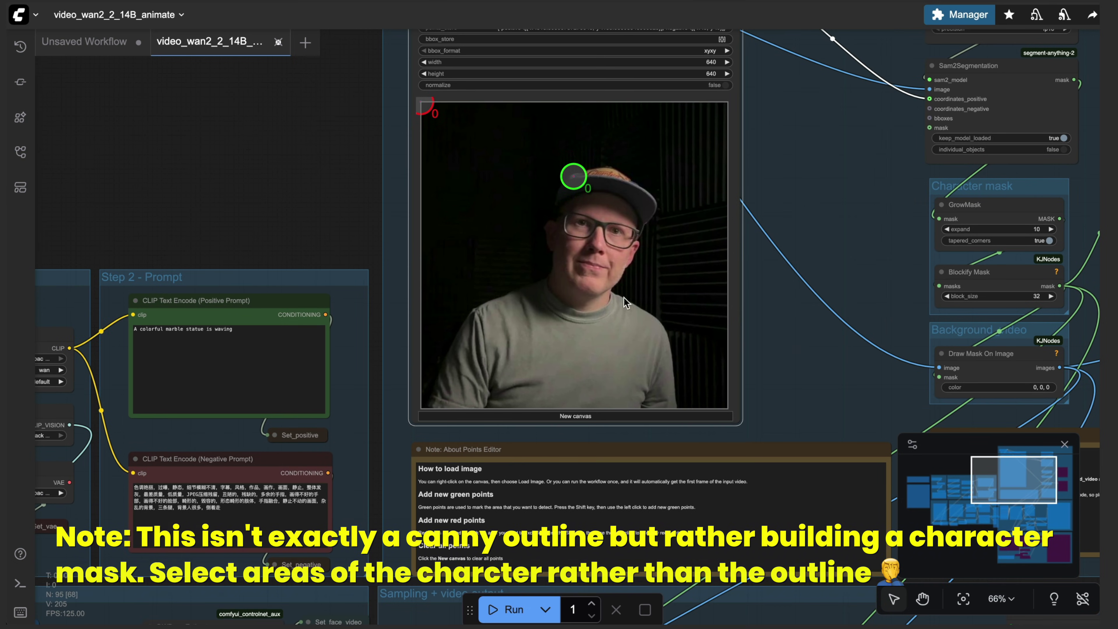
{"action": "left_click", "coordinate": [476, 311], "text": "shift"}
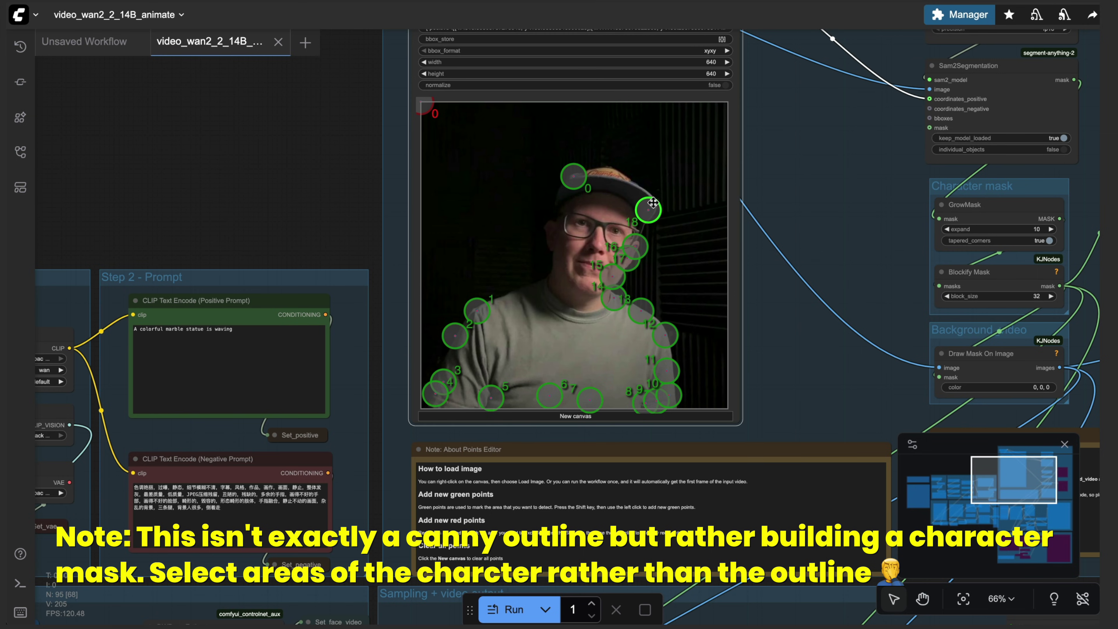
{"action": "left_click", "coordinate": [645, 188], "text": "shift"}
{"action": "left_click", "coordinate": [624, 178], "text": "shift"}
{"action": "left_click", "coordinate": [603, 169], "text": "shift"}
{"action": "left_click", "coordinate": [547, 205], "text": "shift"}
{"action": "left_click", "coordinate": [547, 227], "text": "shift"}
{"action": "left_click_drag", "start_coordinate": [798, 220], "coordinate": [572, 243]}
{"action": "left_click_drag", "start_coordinate": [657, 293], "coordinate": [475, 256]}
Un-bypass the MaskPreview node with Ctrl+B
{"action": "left_click", "coordinate": [823, 368]}
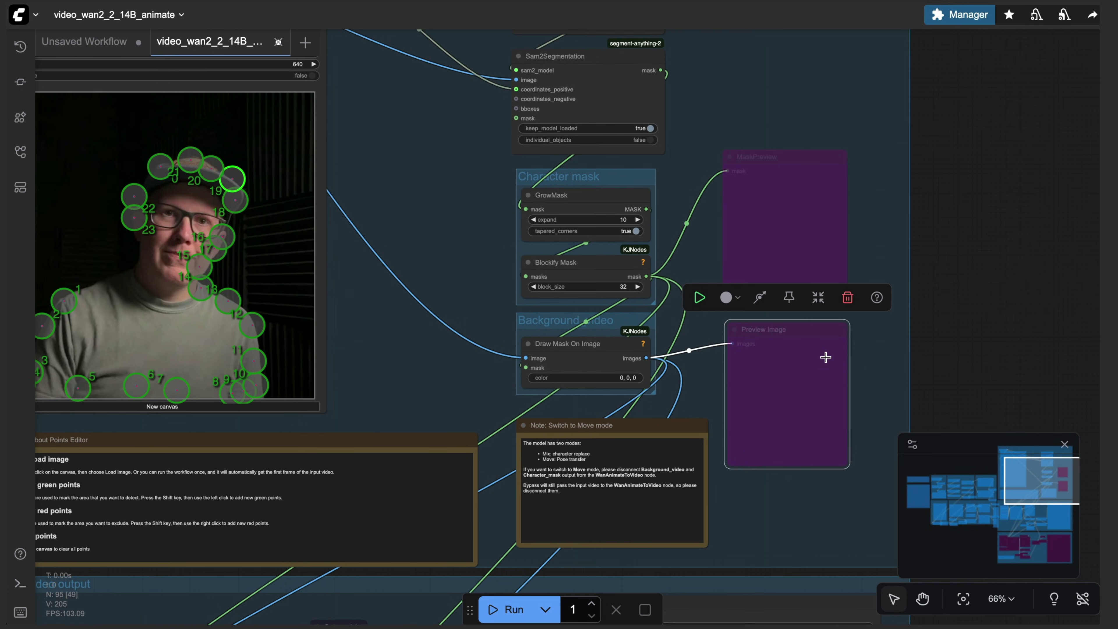
{"action": "left_click", "coordinate": [802, 183]}
{"action": "key", "text": "ctrl+b"}
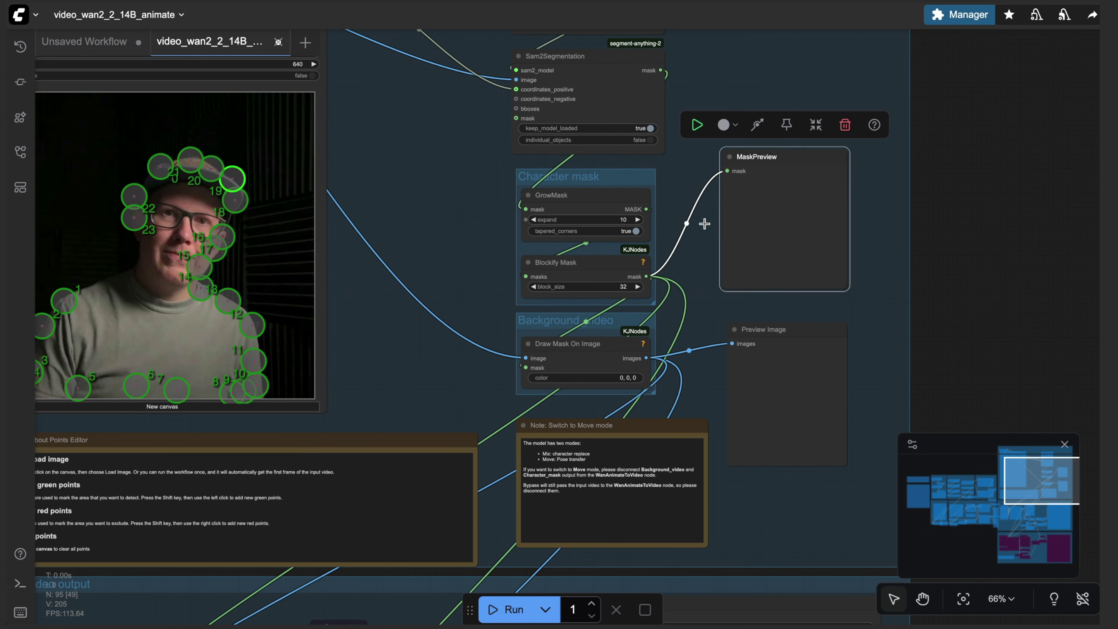
View the face pose and body pose previews frame by frame
{"action": "left_click_drag", "start_coordinate": [998, 280], "coordinate": [1114, 120]}
{"action": "left_click_drag", "start_coordinate": [98, 422], "coordinate": [593, 179]}
{"action": "left_click", "coordinate": [551, 240]}
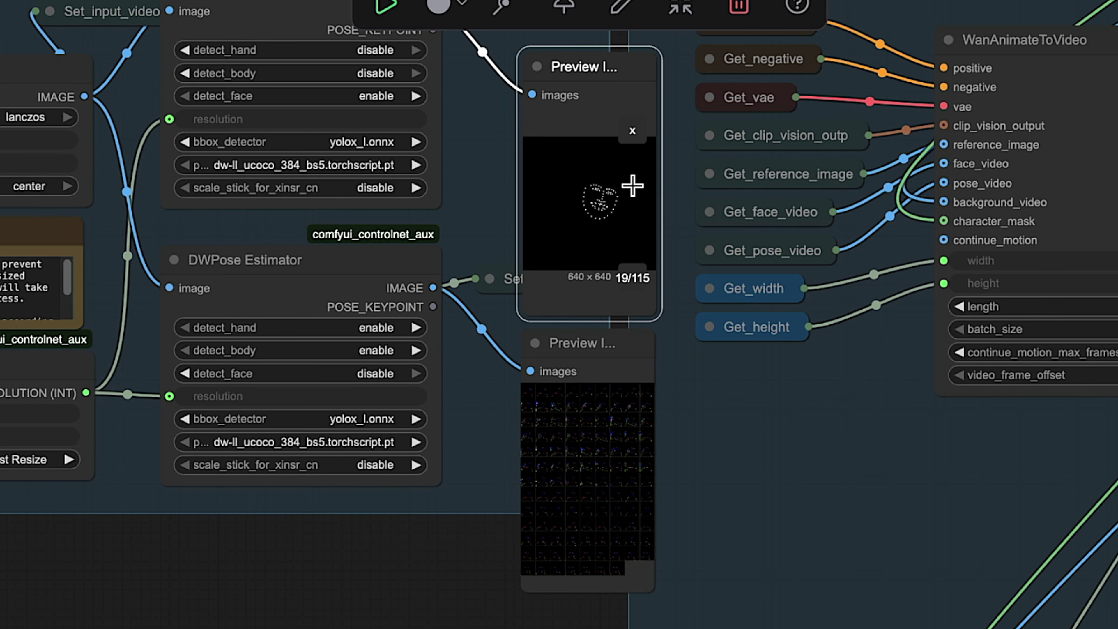
{"action": "left_click", "coordinate": [528, 398]}
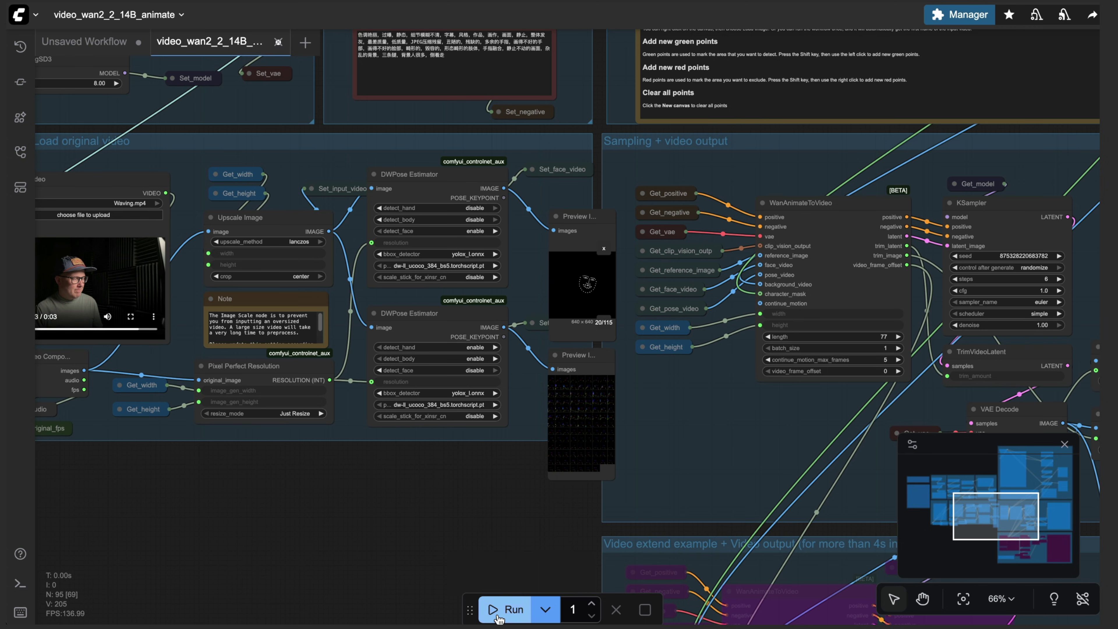
Run the workflow to generate the video and bring the sampling and output nodes into view
{"action": "left_click", "coordinate": [498, 615]}
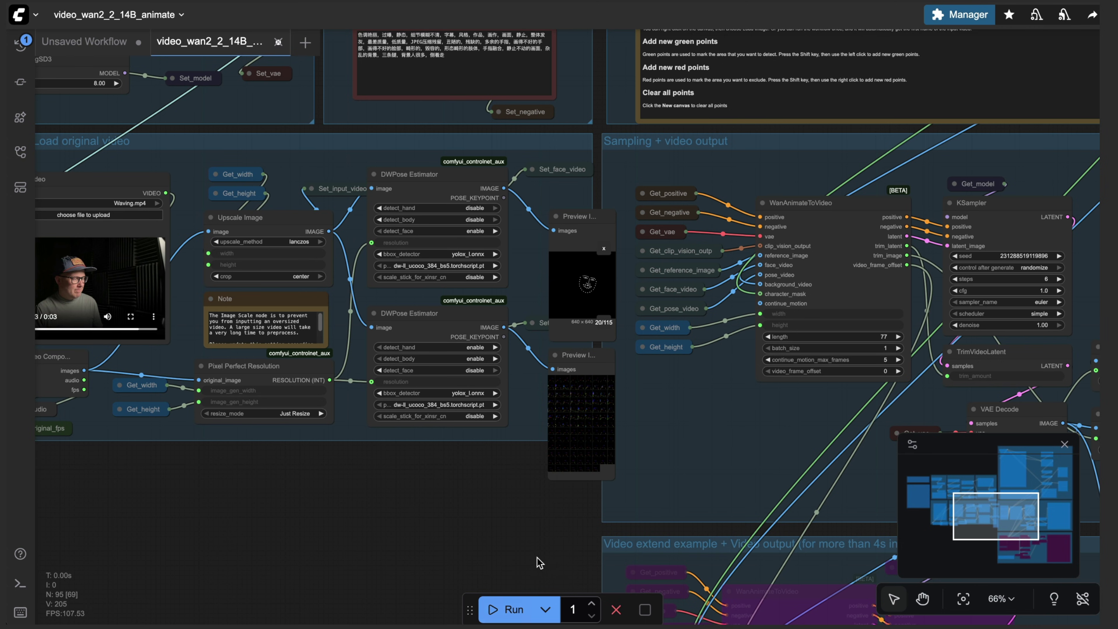
{"action": "scroll", "coordinate": [491, 346], "scroll_direction": "up", "scroll_amount": 5}
{"action": "scroll", "coordinate": [491, 345], "scroll_direction": "right", "scroll_amount": 5}
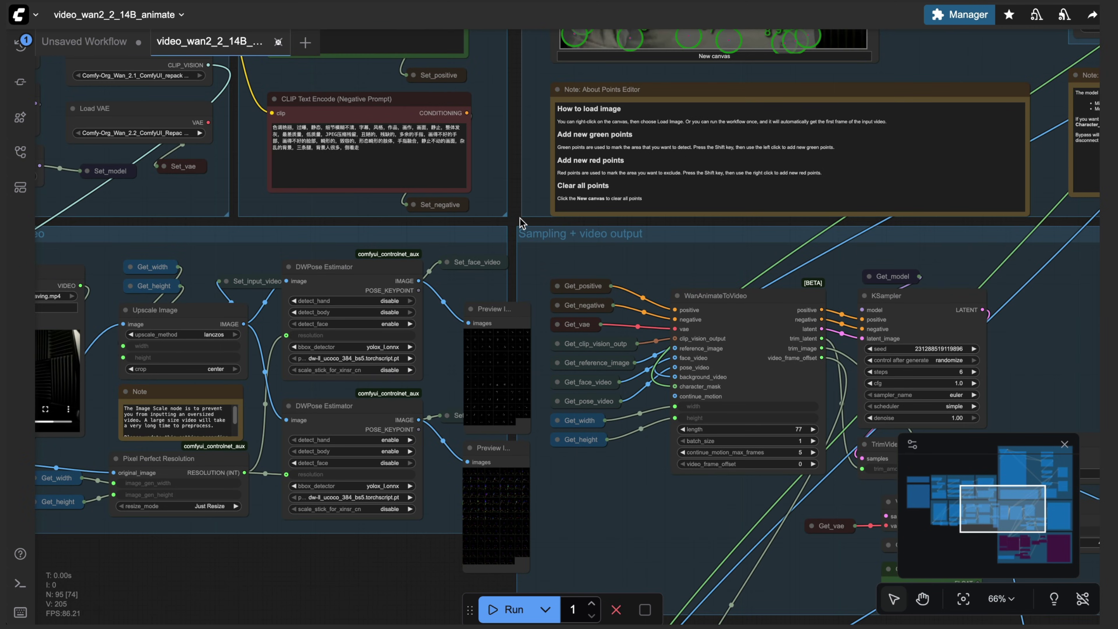
{"action": "scroll", "coordinate": [520, 222], "scroll_direction": "left", "scroll_amount": 12}
{"action": "scroll", "coordinate": [520, 222], "scroll_direction": "up", "scroll_amount": 2}
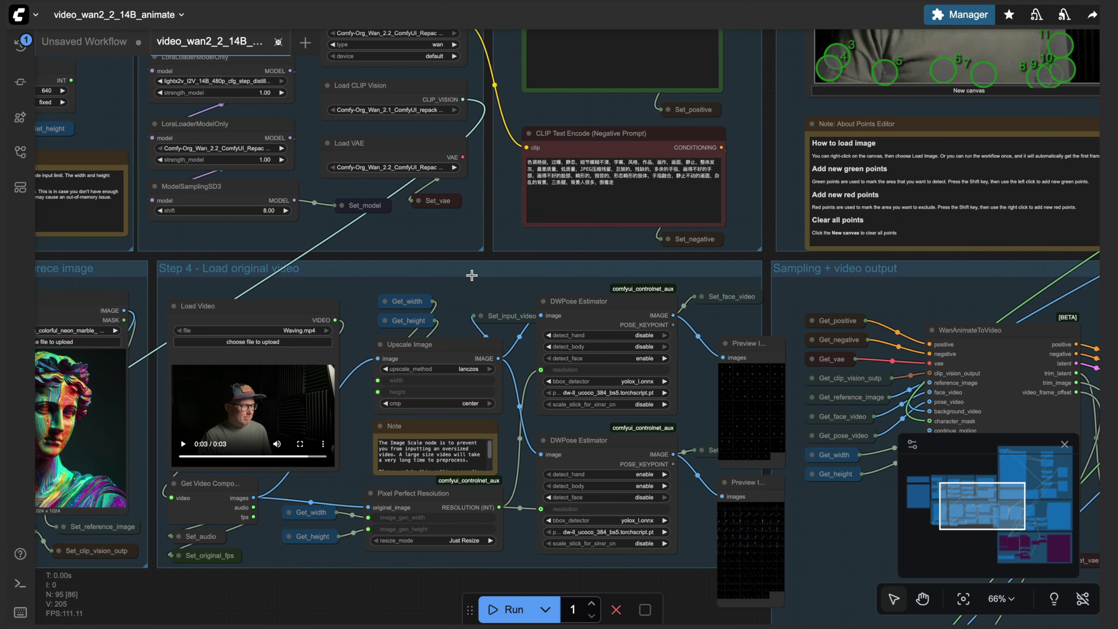
{"action": "left_click_drag", "start_coordinate": [761, 230], "coordinate": [198, 230]}
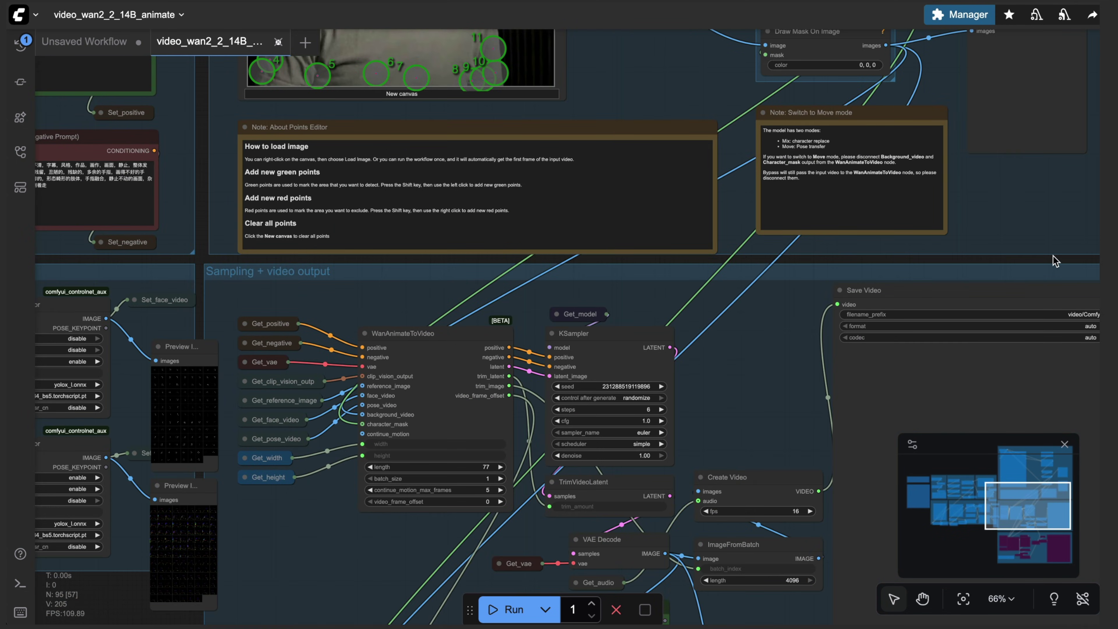
{"action": "scroll", "coordinate": [1055, 260], "scroll_direction": "up", "scroll_amount": 12}
{"action": "scroll", "coordinate": [931, 150], "scroll_direction": "right", "scroll_amount": 12}
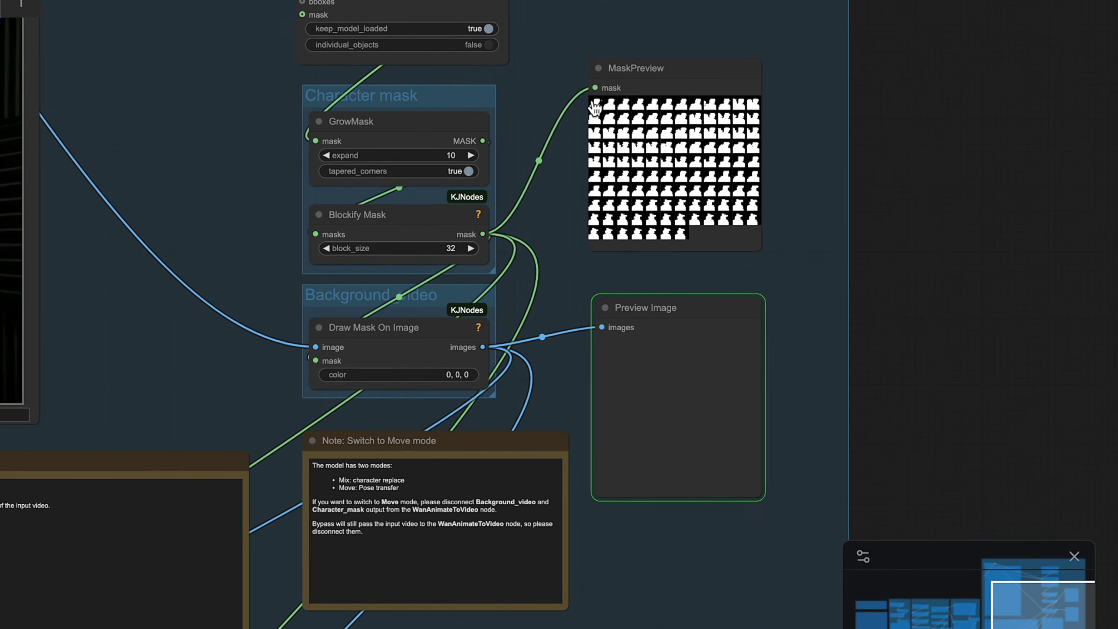
Step through the character mask frames, then view the masked background frames individually
{"action": "left_click", "coordinate": [719, 121]}
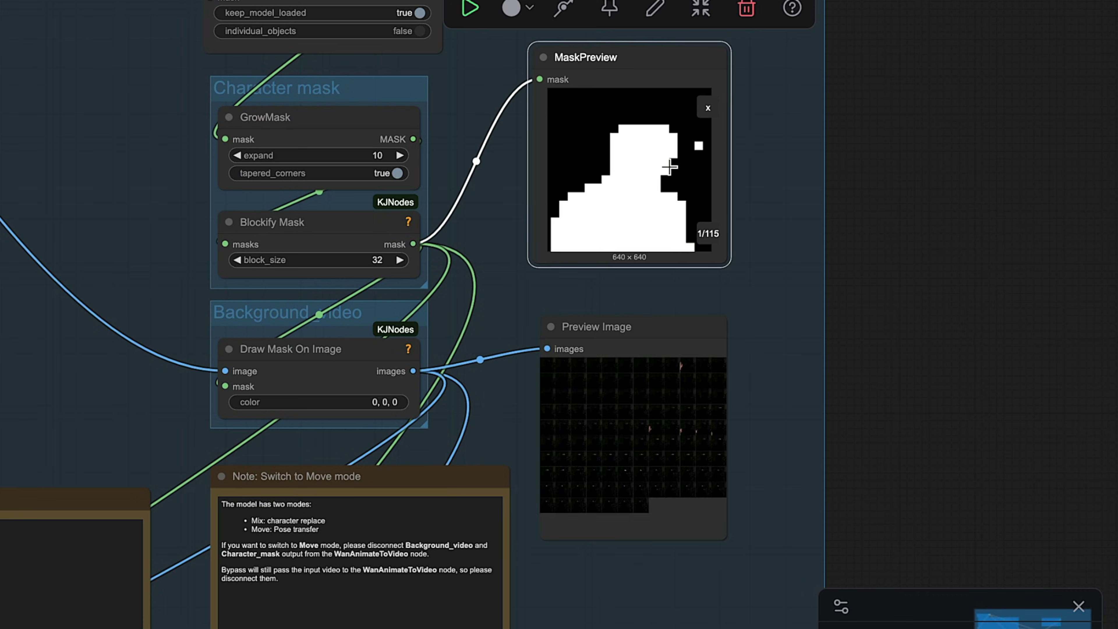
{"action": "key", "text": "Right"}
{"action": "key", "text": "Right"}
{"action": "key", "text": "Right"}
{"action": "key", "text": "Right"}
{"action": "key", "text": "Right"}
{"action": "key", "text": "Right"}
{"action": "key", "text": "Right"}
{"action": "key", "text": "Right"}
{"action": "key", "text": "Right"}
{"action": "key", "text": "Right"}
{"action": "key", "text": "Right"}
{"action": "key", "text": "Right"}
{"action": "key", "text": "Right"}
{"action": "key", "text": "Right"}
{"action": "key", "text": "Right"}
{"action": "key", "text": "Right"}
{"action": "key", "text": "Right"}
{"action": "key", "text": "Right"}
{"action": "key", "text": "Right"}
{"action": "key", "text": "Right"}
{"action": "key", "text": "Right"}
{"action": "key", "text": "Right"}
{"action": "key", "text": "Right"}
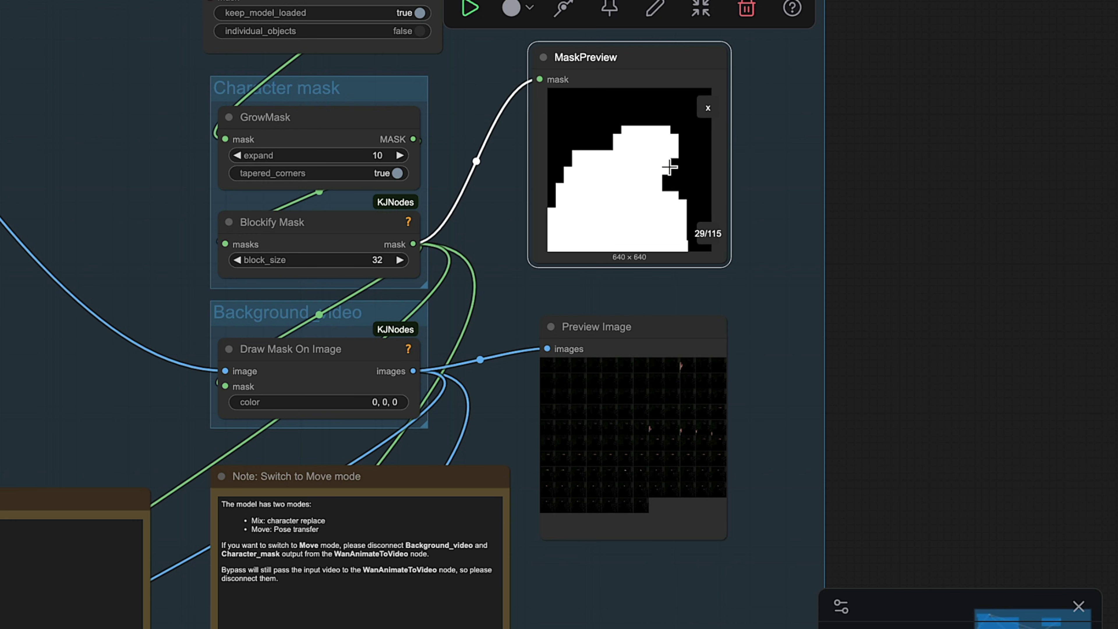
{"action": "left_click", "coordinate": [551, 380]}
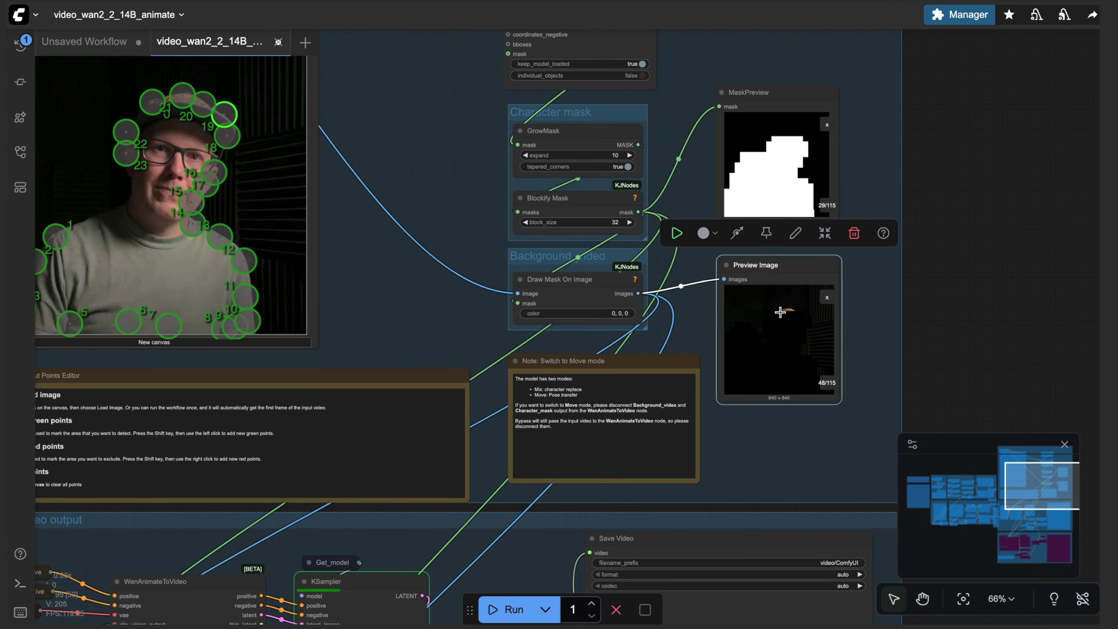
Play the 4-second neon statue clip in Save Video and pause it near the end
{"action": "scroll", "coordinate": [946, 363], "scroll_direction": "down", "scroll_amount": 8}
{"action": "scroll", "coordinate": [858, 281], "scroll_direction": "left", "scroll_amount": 6}
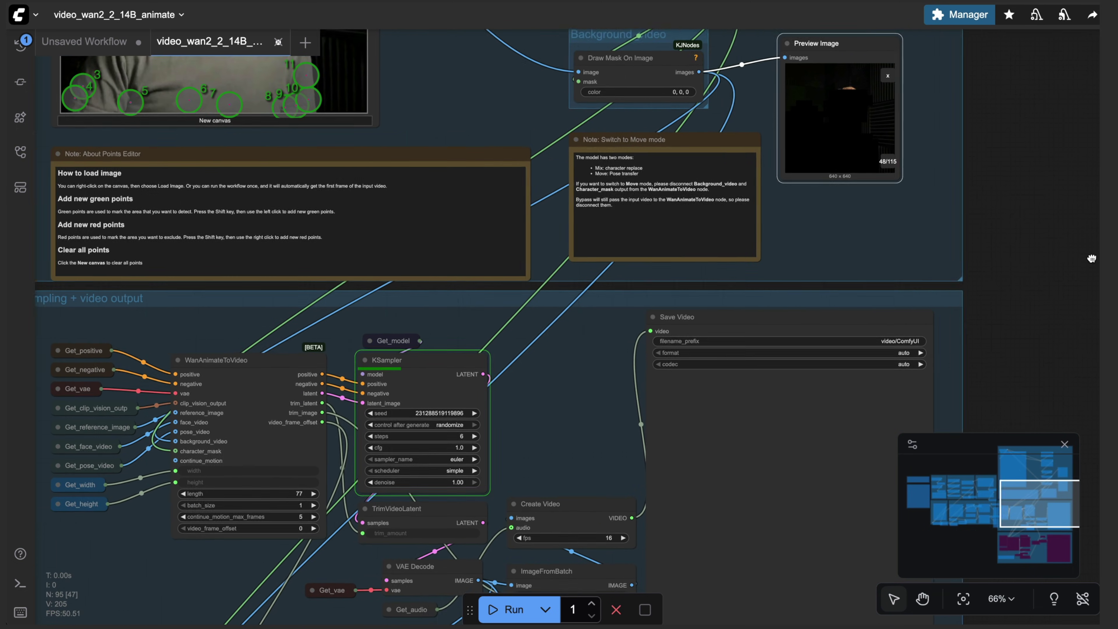
{"action": "left_click_drag", "start_coordinate": [773, 203], "coordinate": [478, 120]}
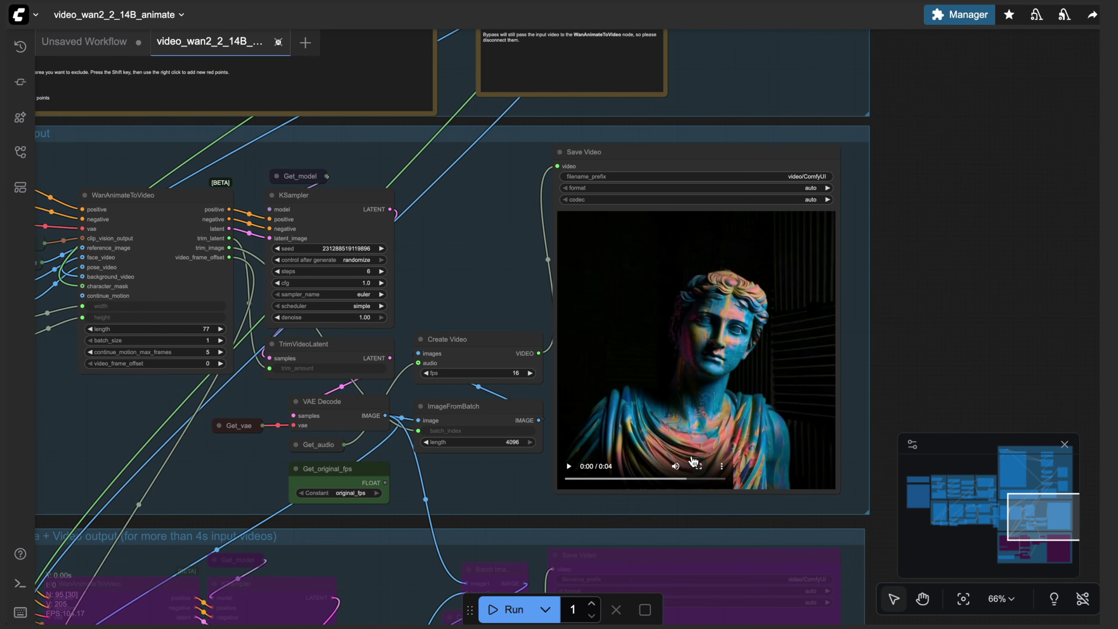
{"action": "left_click", "coordinate": [567, 466]}
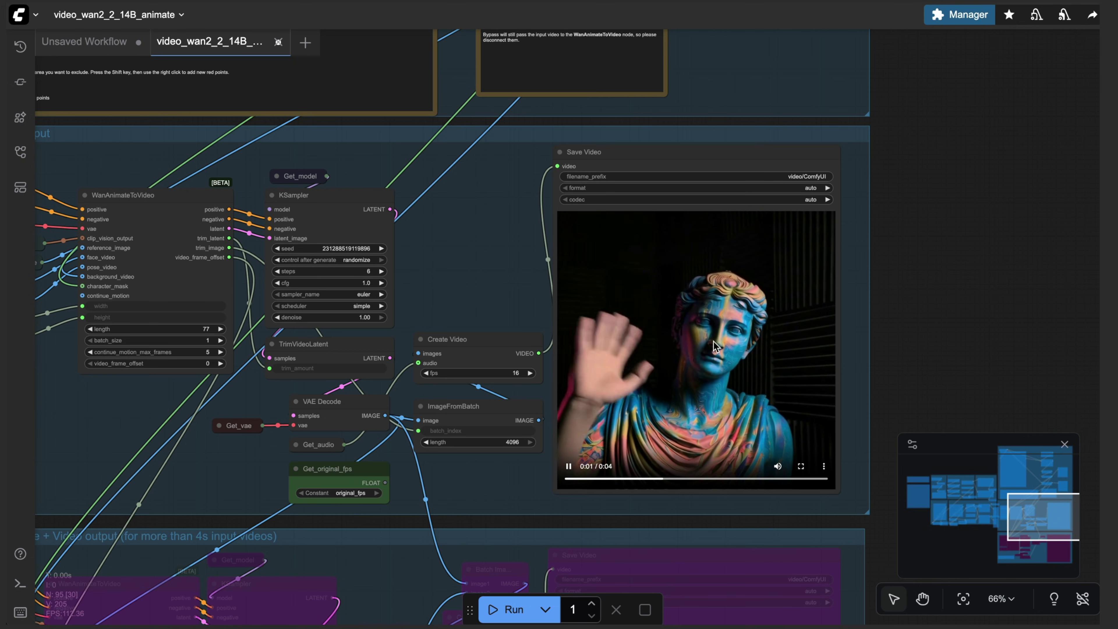
{"action": "left_click", "coordinate": [581, 465]}
{"action": "left_click_drag", "start_coordinate": [941, 176], "coordinate": [1009, 233]}
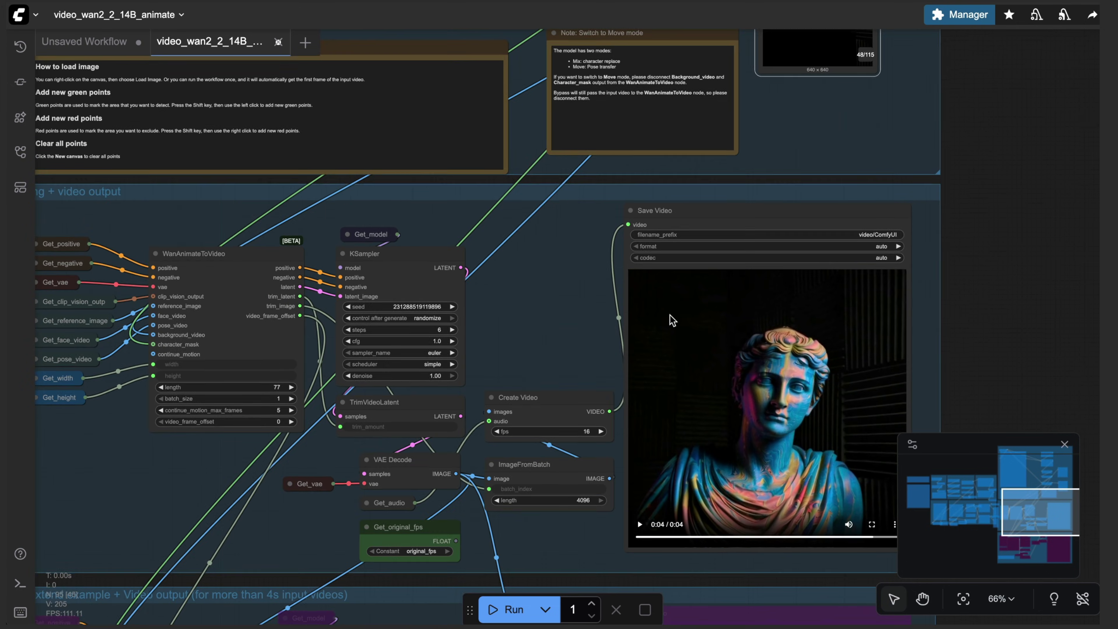
{"action": "left_click_drag", "start_coordinate": [539, 181], "coordinate": [674, 152]}
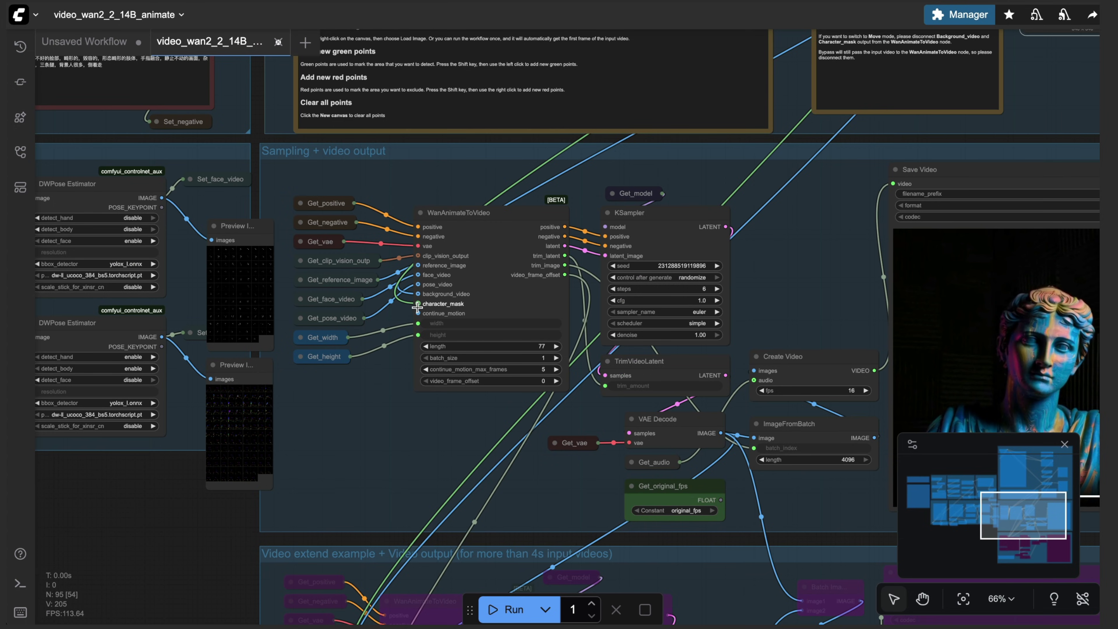
Disconnect the character_mask and background_video links from WanAnimateToVideo and play the regenerated waving-statue video
{"action": "left_click_drag", "start_coordinate": [417, 304], "coordinate": [422, 328]}
{"action": "key", "text": "Escape"}
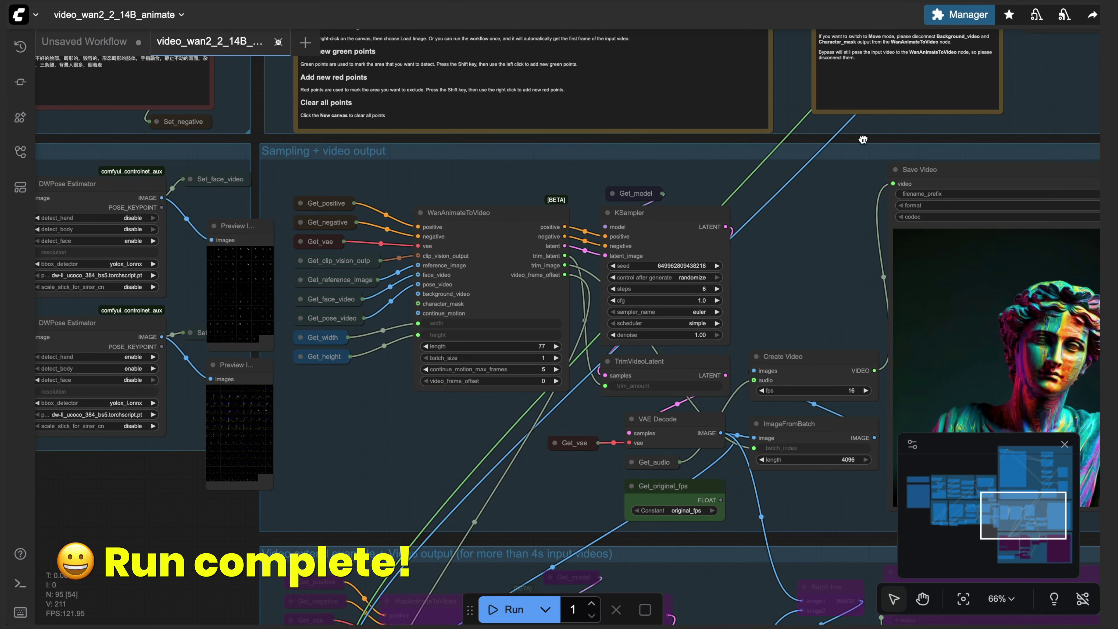
{"action": "left_click_drag", "start_coordinate": [876, 143], "coordinate": [547, 80]}
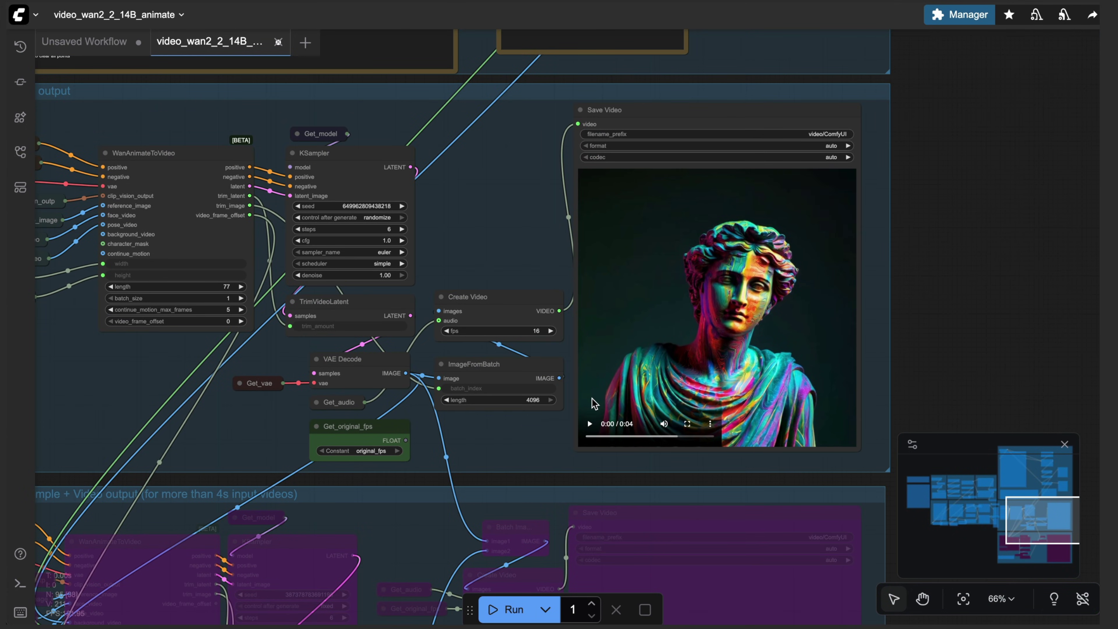
{"action": "left_click", "coordinate": [589, 424]}
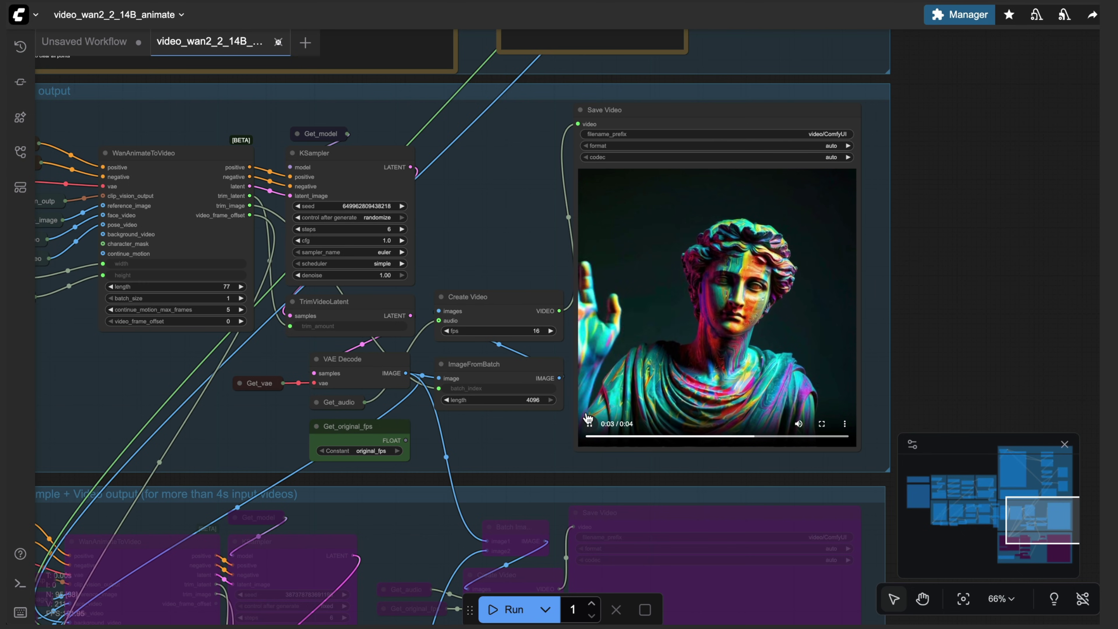
{"action": "scroll", "coordinate": [347, 471], "scroll_direction": "down", "scroll_amount": 2}
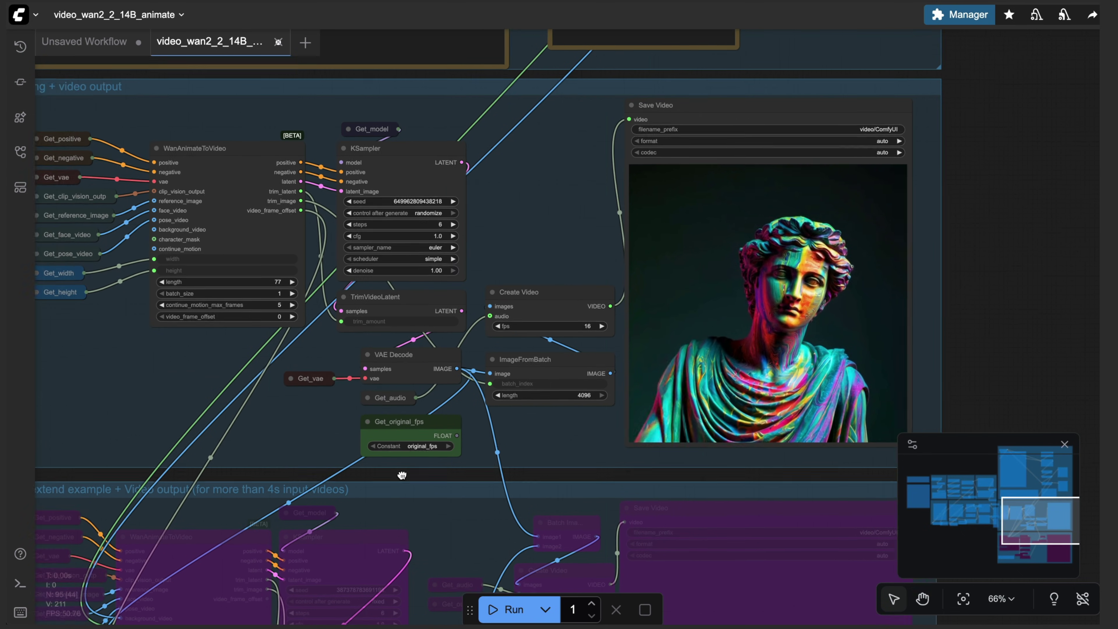
{"action": "left_click_drag", "start_coordinate": [67, 467], "coordinate": [534, 467]}
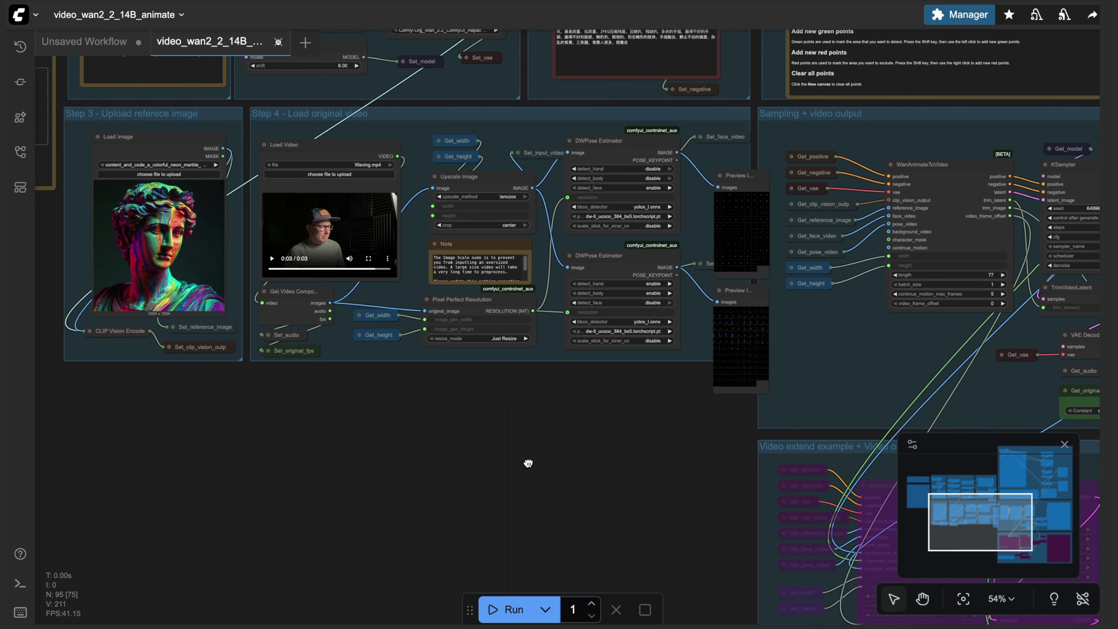
{"action": "scroll", "coordinate": [589, 427], "scroll_direction": "right", "scroll_amount": 10}
{"action": "left_click_drag", "start_coordinate": [812, 390], "coordinate": [560, 407]}
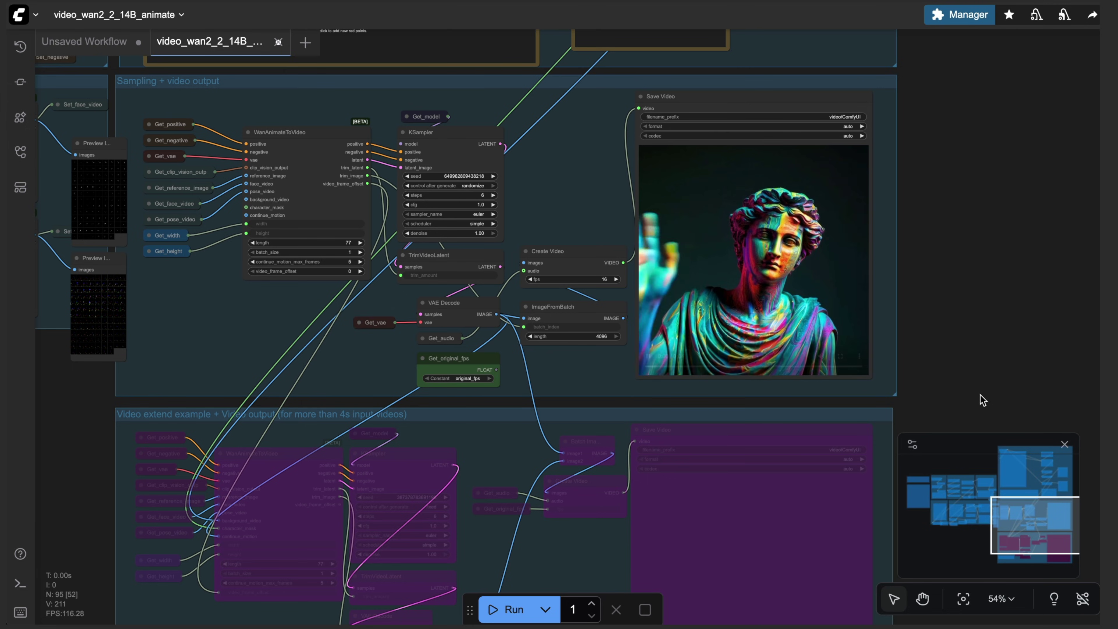
Box-select the Video extend example group and un-bypass it to produce the 9-second extended clip
{"action": "left_click_drag", "start_coordinate": [980, 394], "coordinate": [925, 220]}
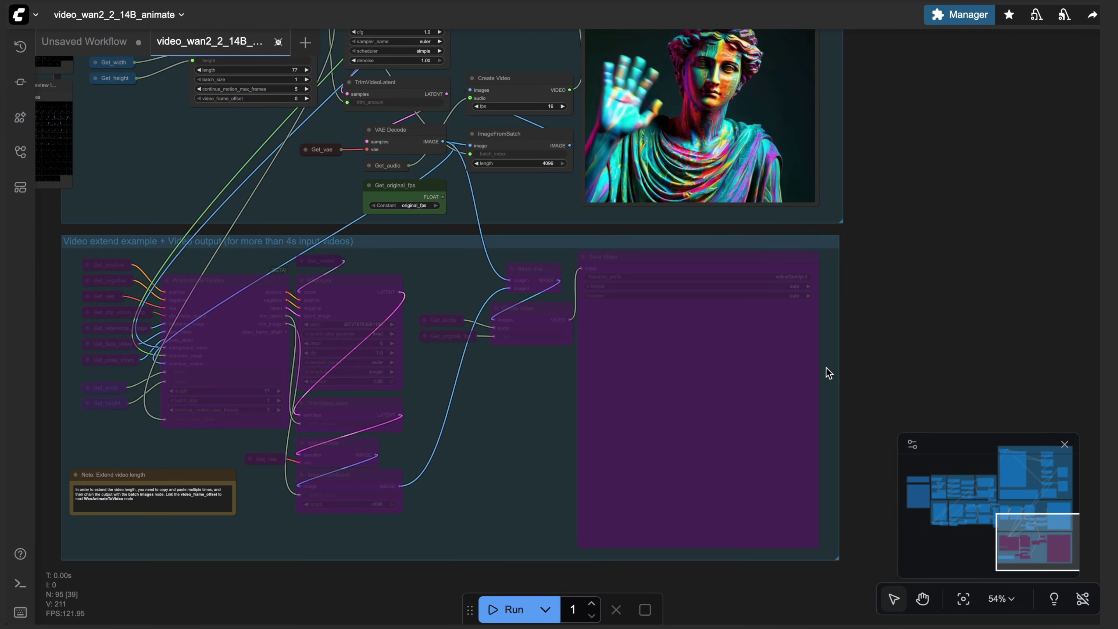
{"action": "scroll", "coordinate": [828, 387], "scroll_direction": "down", "scroll_amount": 3}
{"action": "left_click_drag", "start_coordinate": [838, 519], "coordinate": [104, 148]}
{"action": "left_click", "coordinate": [73, 202]}
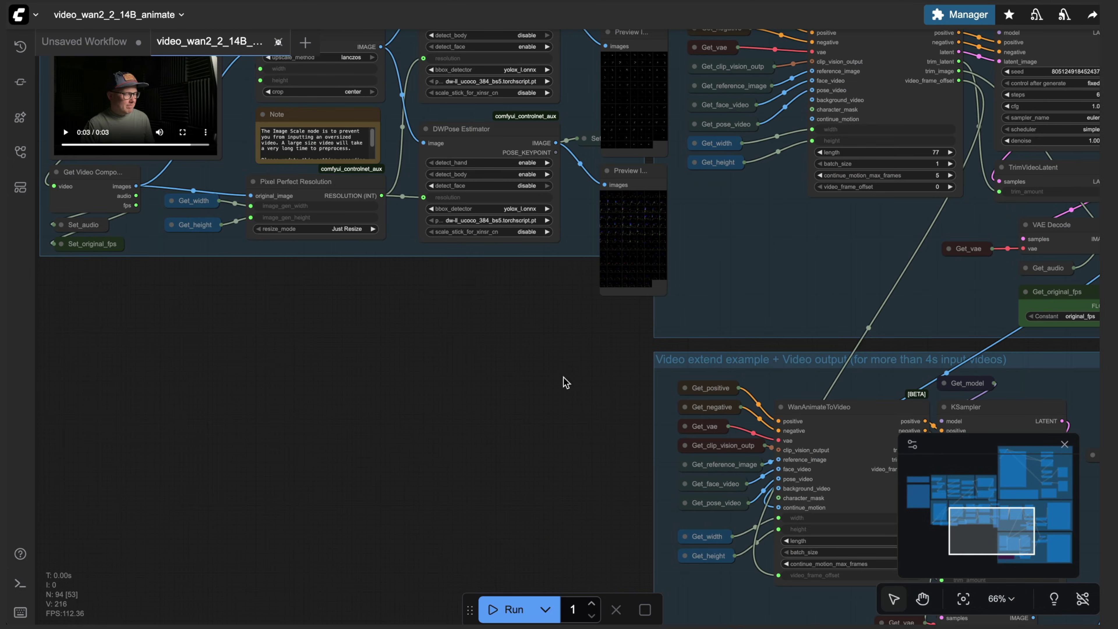
Confirm Width 1280 and change Height from 640 to 720 in the Video size node
{"action": "left_click_drag", "start_coordinate": [564, 381], "coordinate": [1002, 571]}
{"action": "left_click_drag", "start_coordinate": [213, 397], "coordinate": [258, 586]}
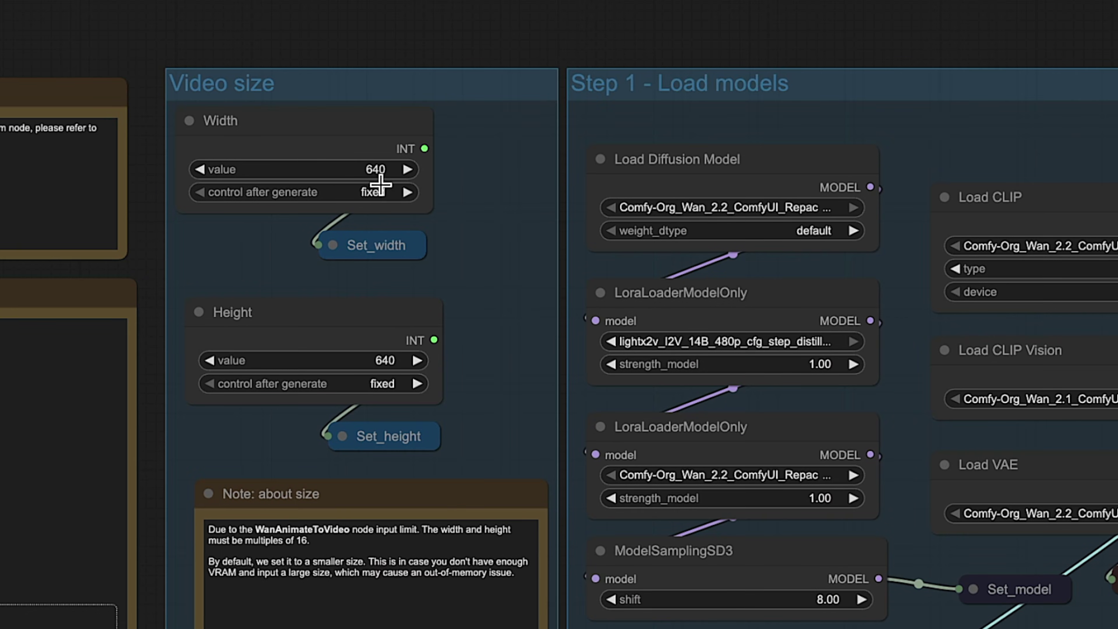
{"action": "left_click", "coordinate": [398, 115]}
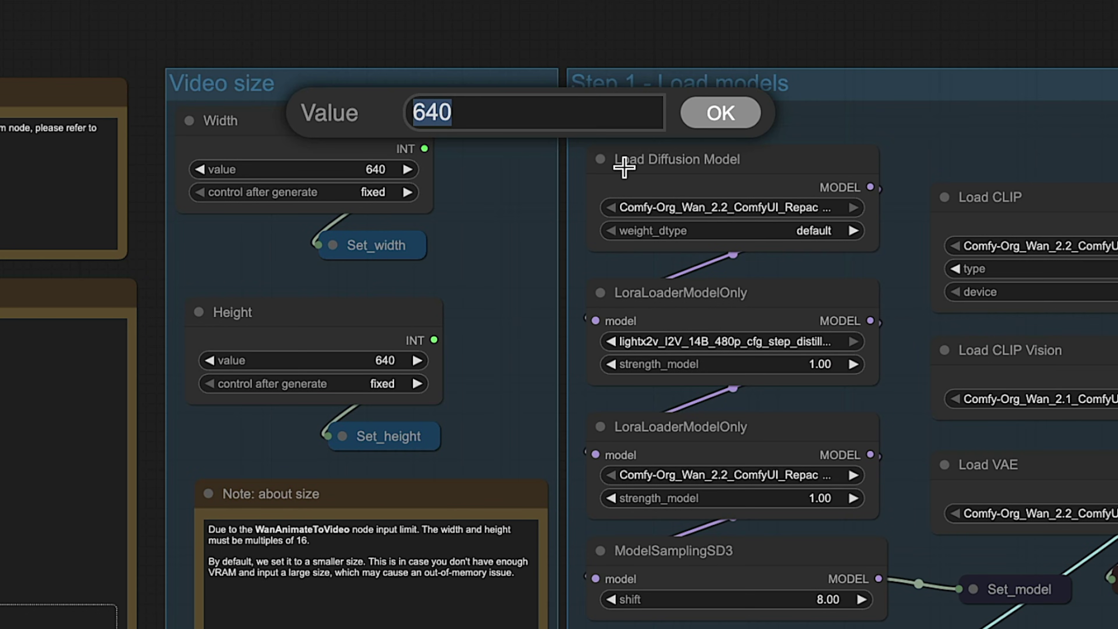
{"action": "key", "text": "Return"}
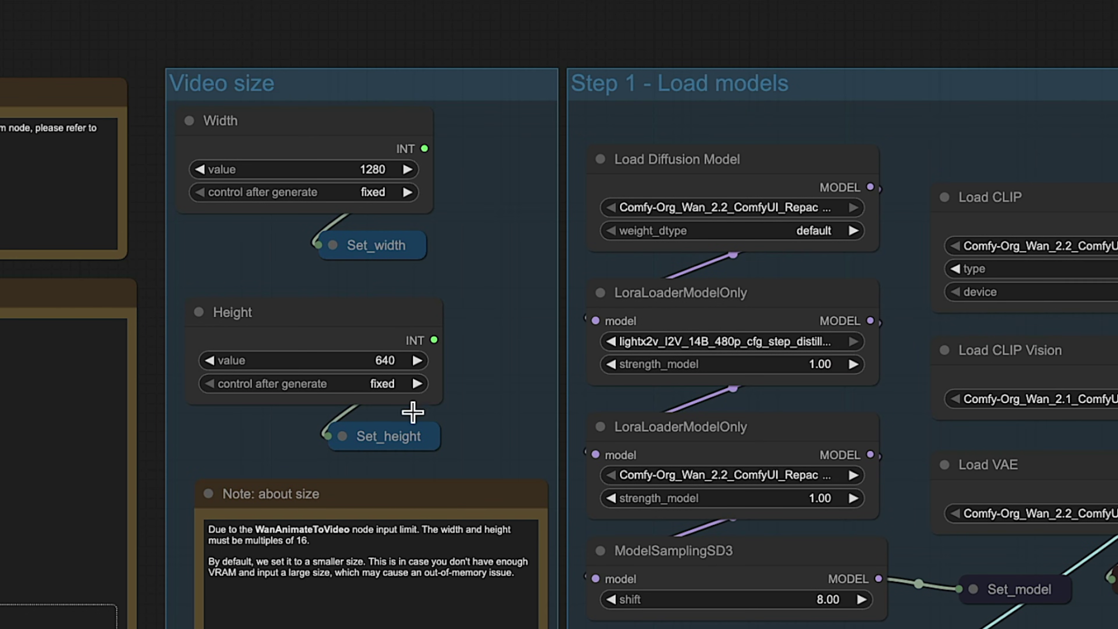
{"action": "left_click", "coordinate": [376, 359]}
{"action": "type", "text": "72"}
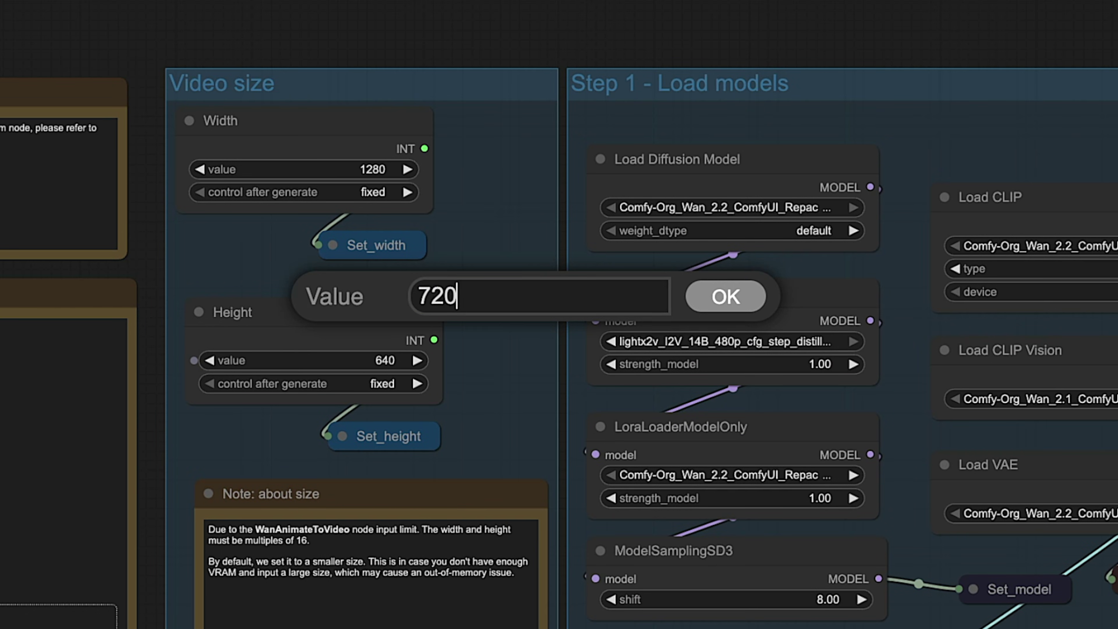
{"action": "type", "text": "0"}
{"action": "key", "text": "Return"}
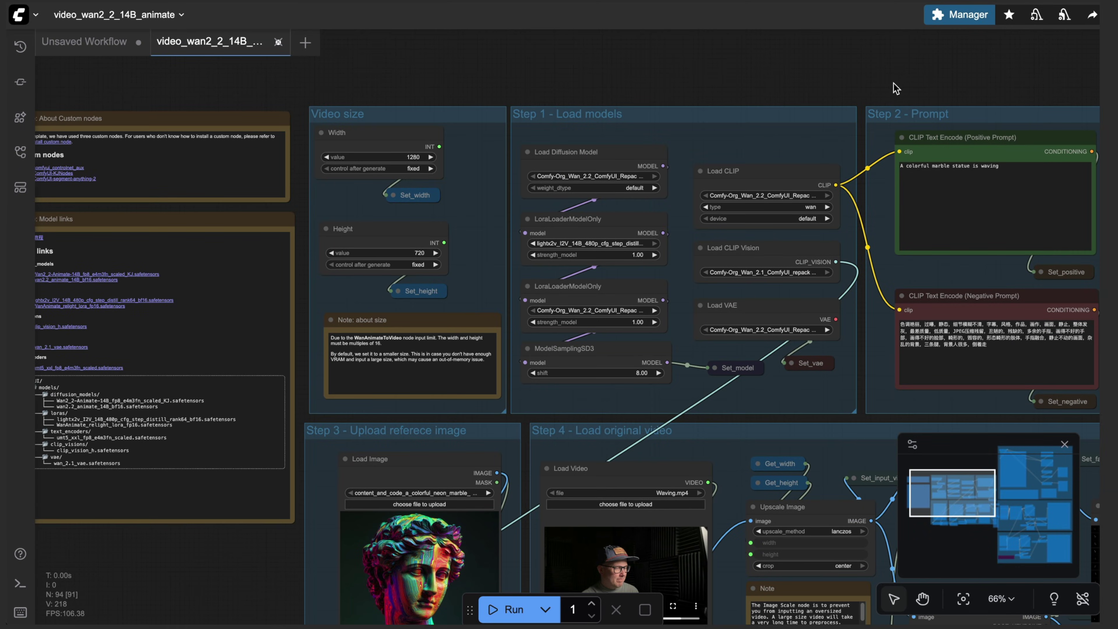
{"action": "left_click_drag", "start_coordinate": [978, 286], "coordinate": [787, 257]}
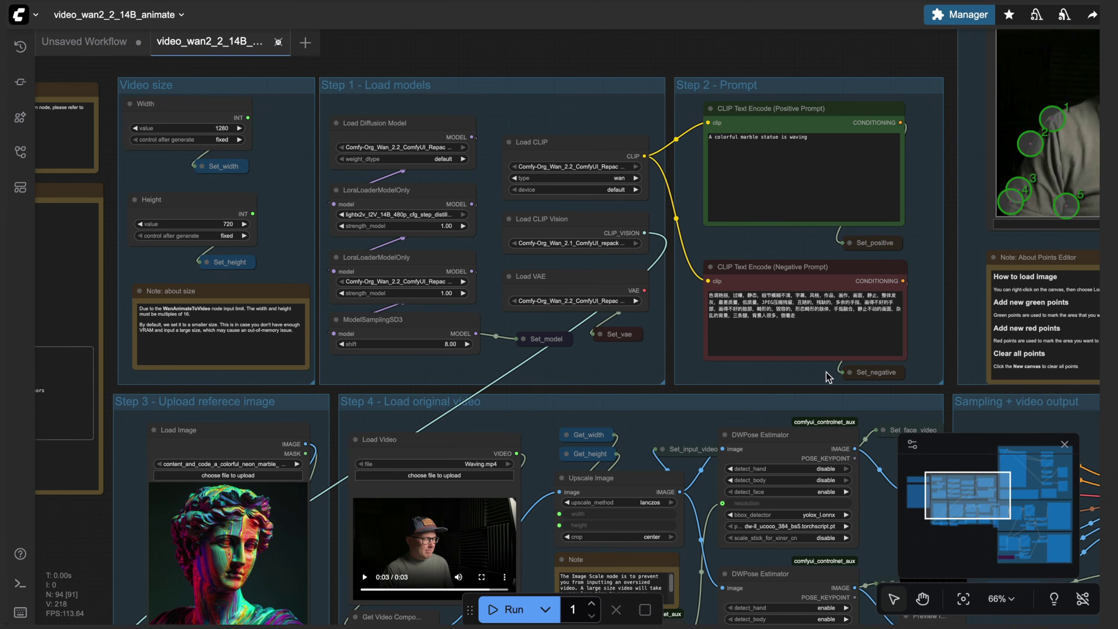
{"action": "left_click_drag", "start_coordinate": [815, 389], "coordinate": [805, 381]}
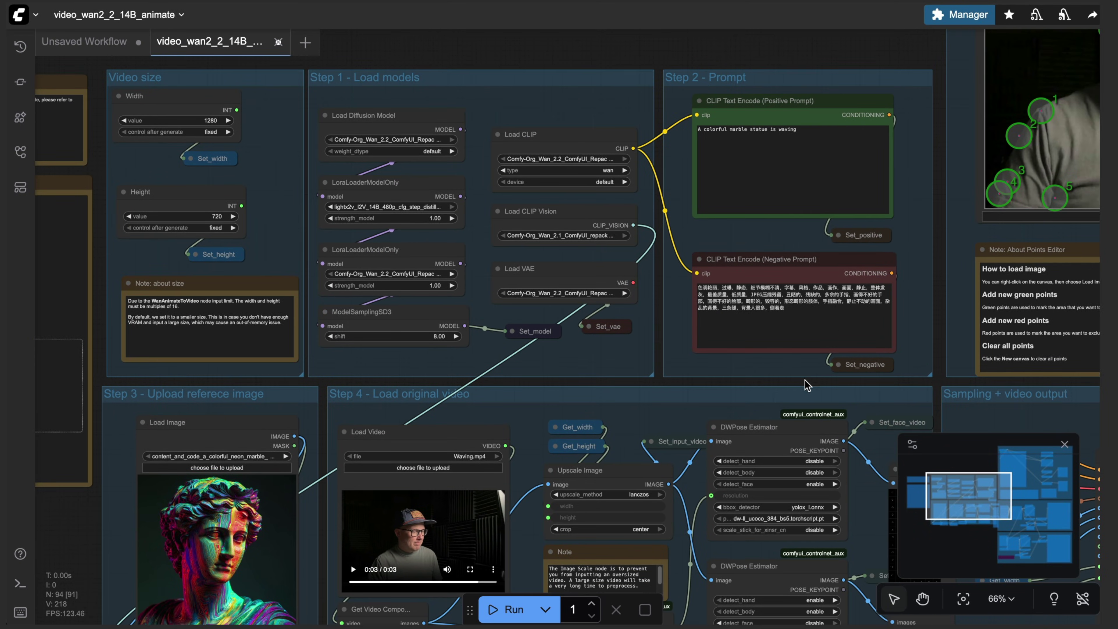
{"action": "left_click_drag", "start_coordinate": [933, 382], "coordinate": [561, 228]}
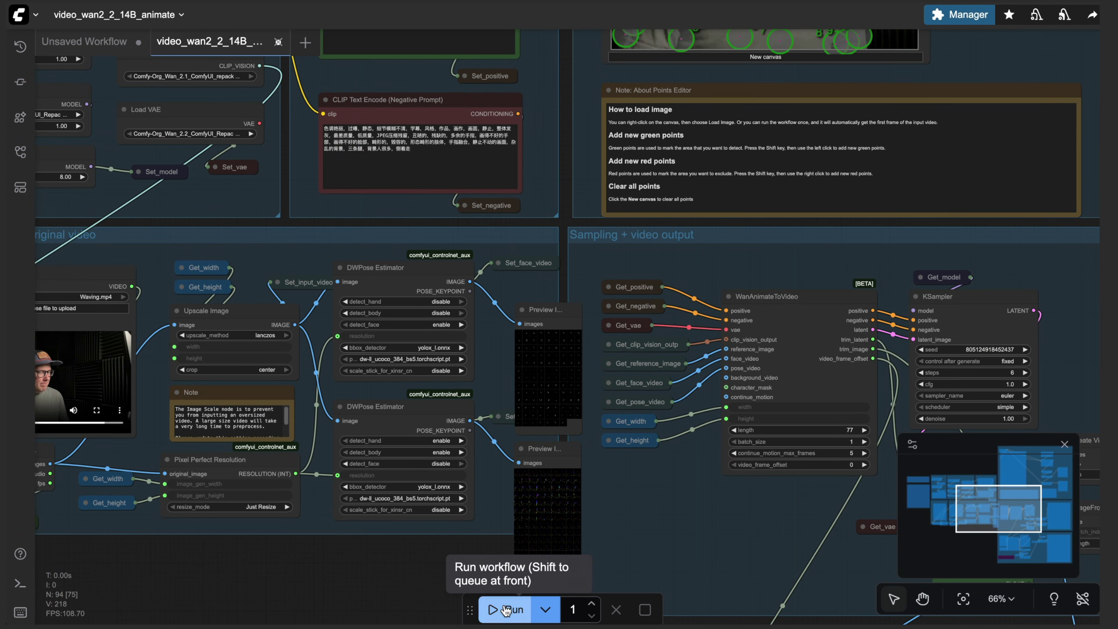
Zoom out and pan to the two Save Video nodes showing the 9-second extended waving-statue clip
{"action": "scroll", "coordinate": [413, 569], "scroll_direction": "down", "scroll_amount": 5}
{"action": "scroll", "coordinate": [606, 547], "scroll_direction": "down", "scroll_amount": 10}
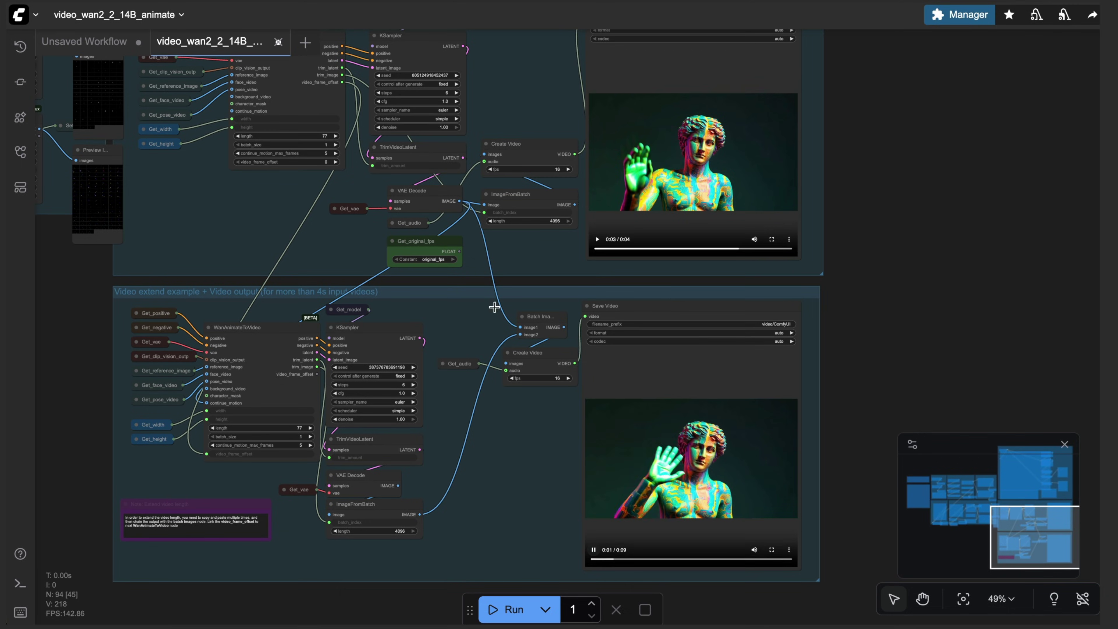
{"action": "left_click_drag", "start_coordinate": [446, 287], "coordinate": [412, 277]}
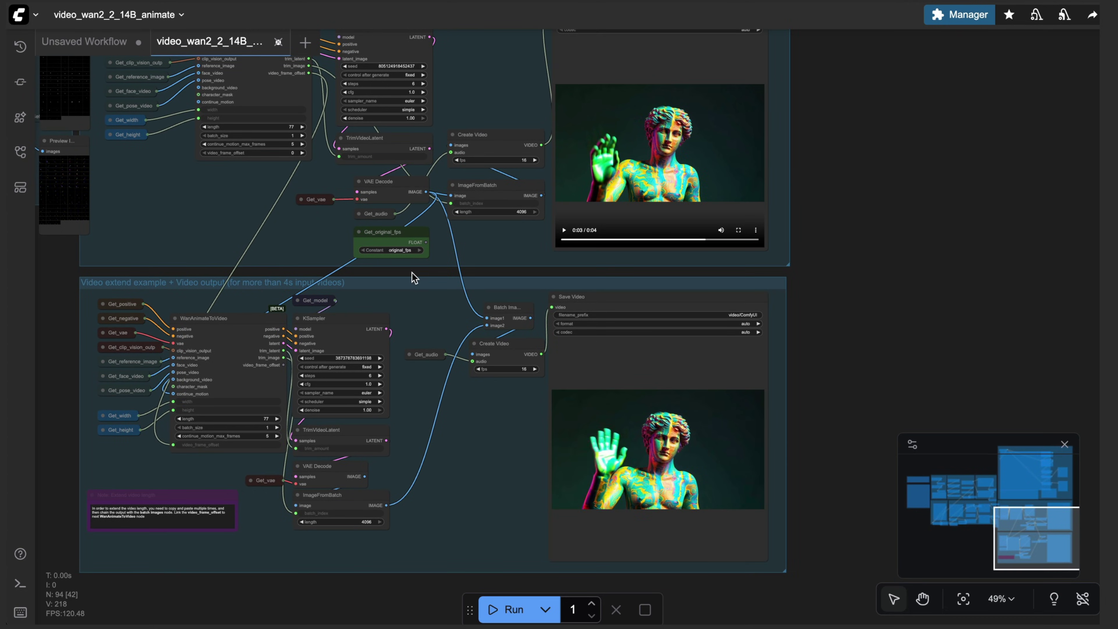